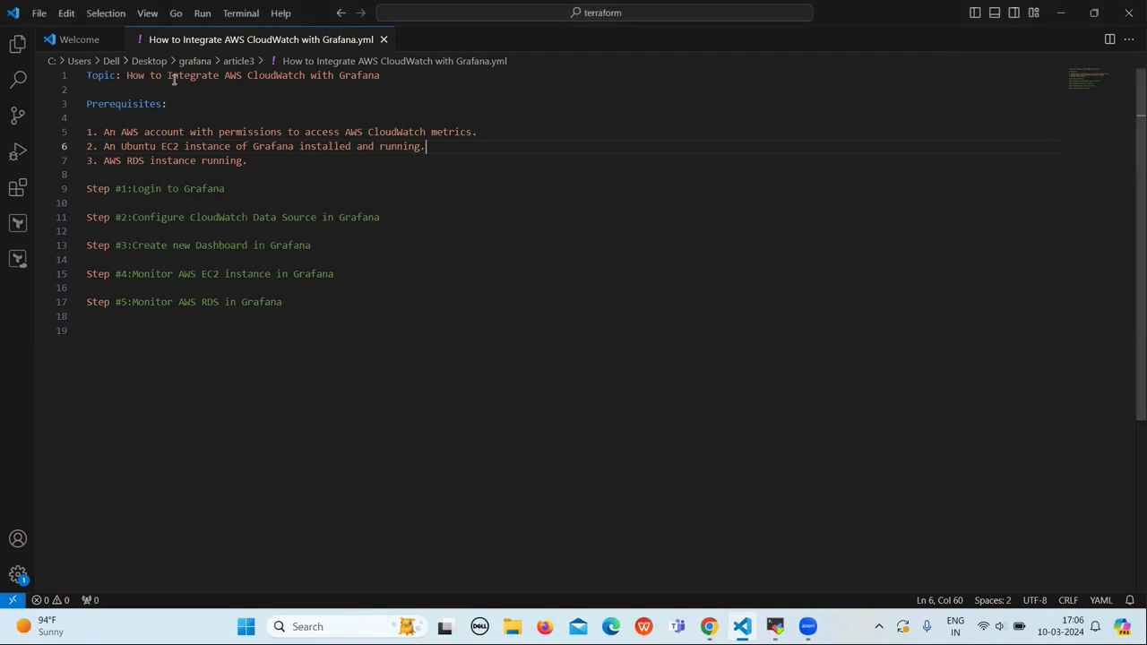
Step: Highlight the topic line and the words 'AWS CloudWatch' in the notes, and glance at the article3 files
{"action": "triple_click", "coordinate": [360, 76]}
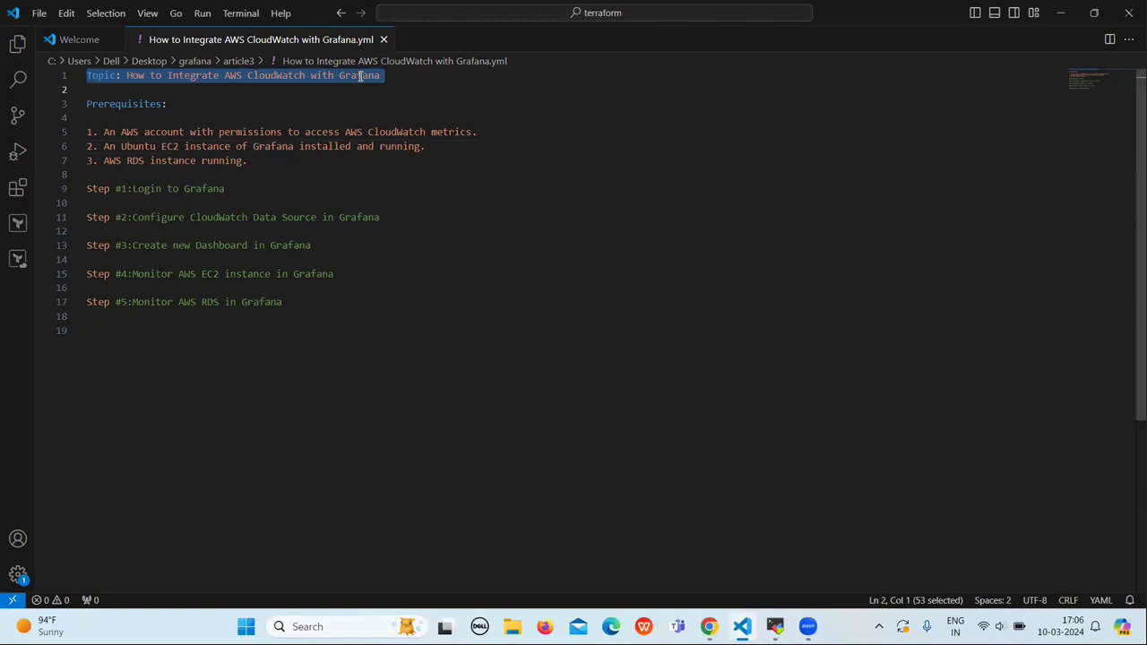
{"action": "left_click", "coordinate": [316, 76]}
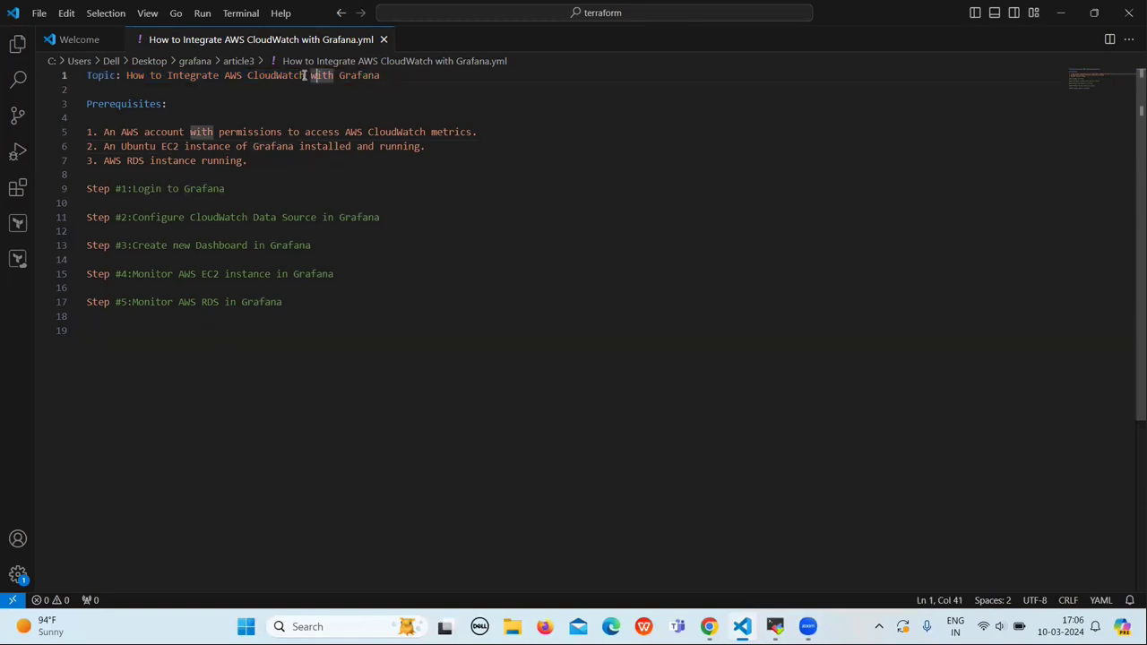
{"action": "left_click_drag", "start_coordinate": [304, 75], "coordinate": [225, 75]}
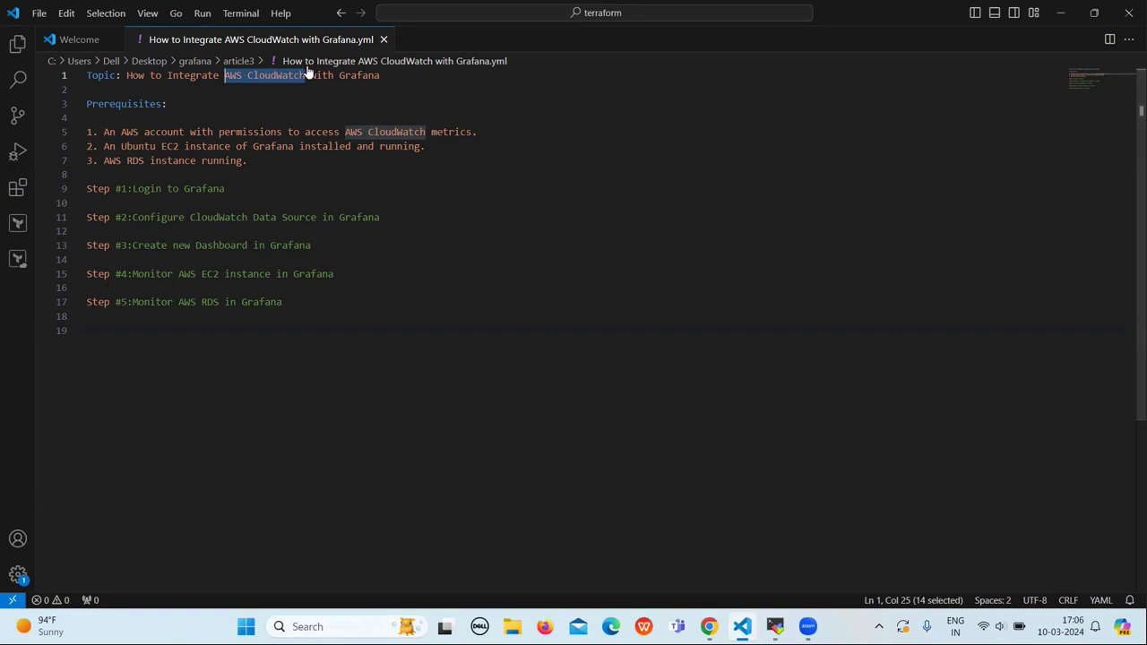
{"action": "left_click", "coordinate": [343, 63]}
{"action": "left_click", "coordinate": [472, 81]}
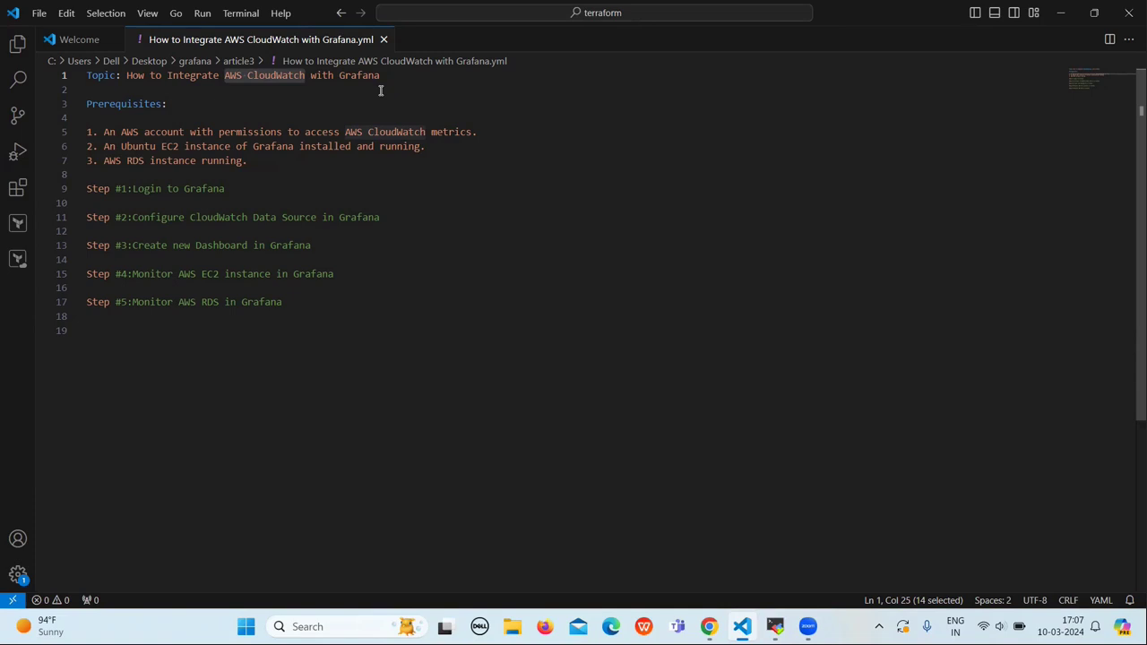
{"action": "left_click", "coordinate": [206, 115]}
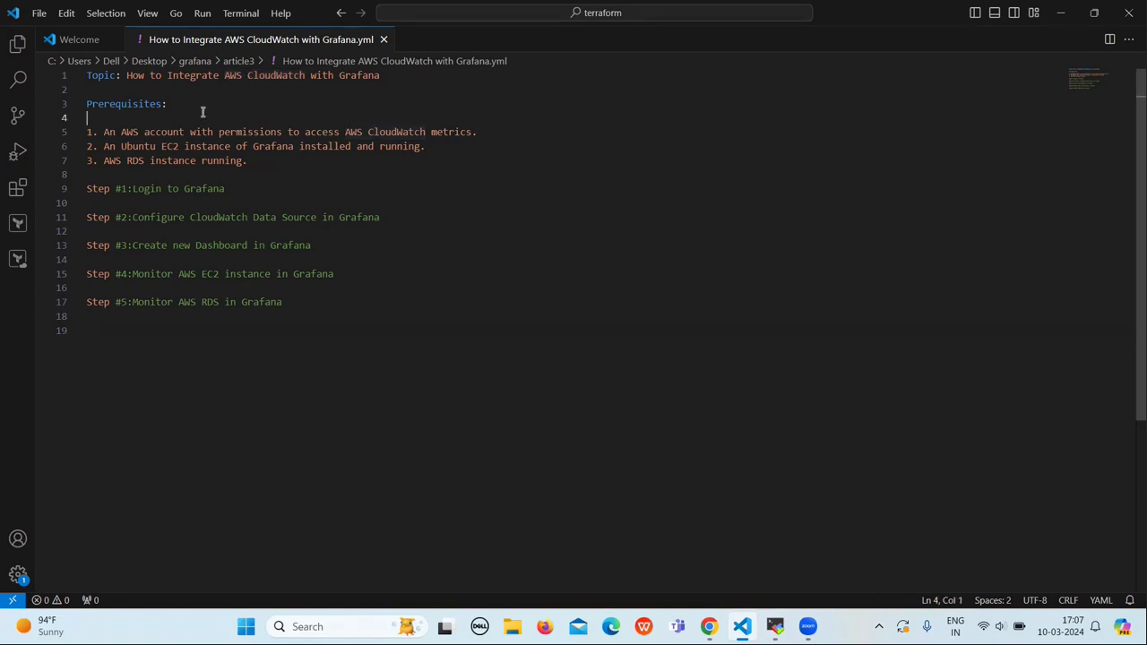
Step: Highlight the Prerequisites heading, then prerequisites 2 and 3
{"action": "triple_click", "coordinate": [102, 104]}
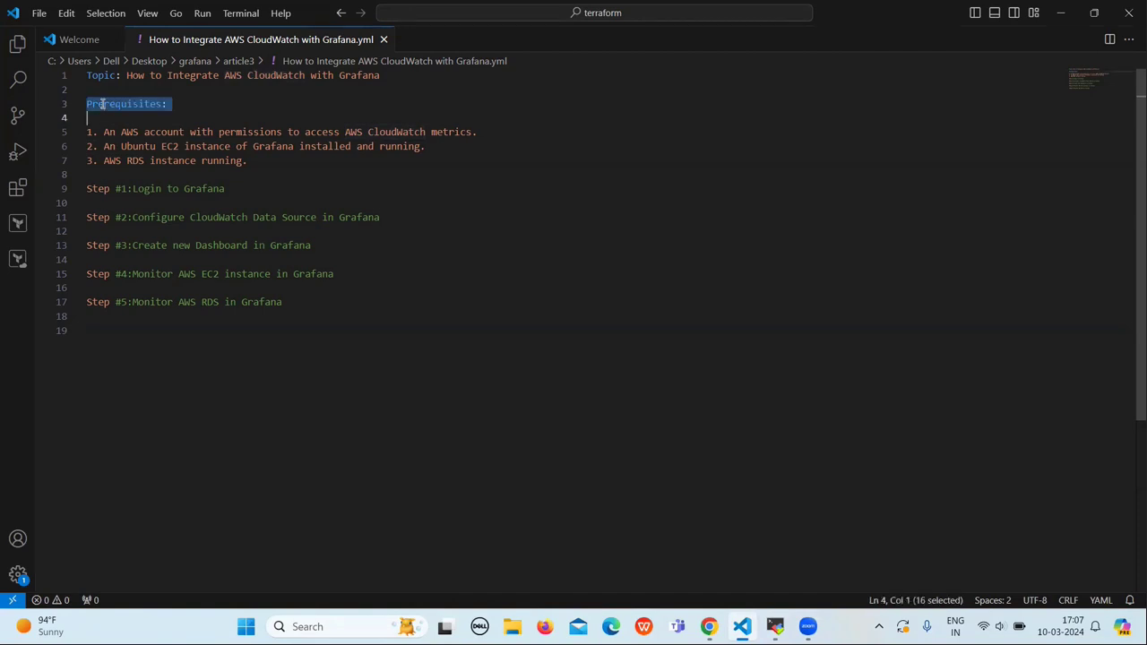
{"action": "left_click", "coordinate": [338, 160]}
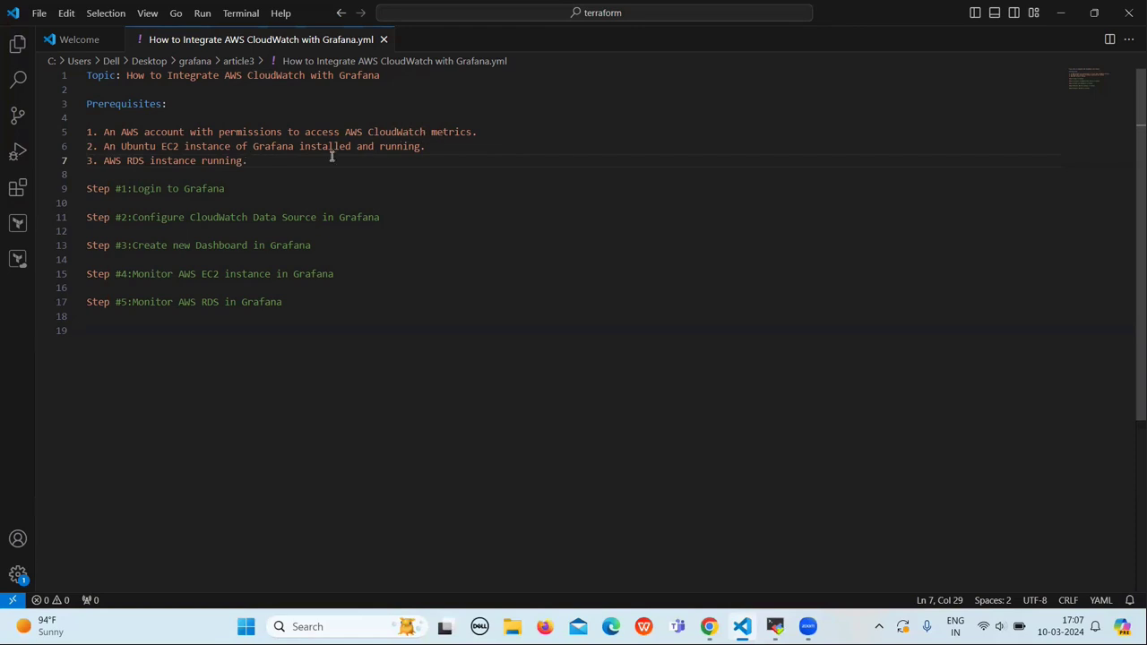
{"action": "left_click", "coordinate": [99, 146]}
{"action": "left_click_drag", "start_coordinate": [102, 146], "coordinate": [211, 161]}
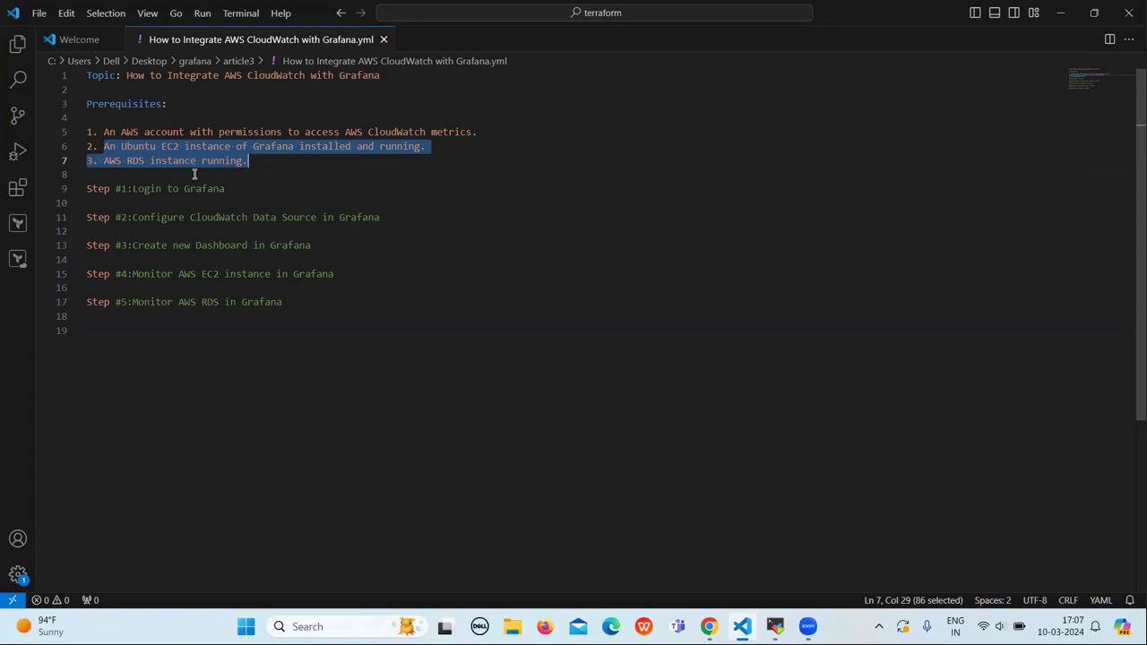
{"action": "left_click", "coordinate": [193, 174]}
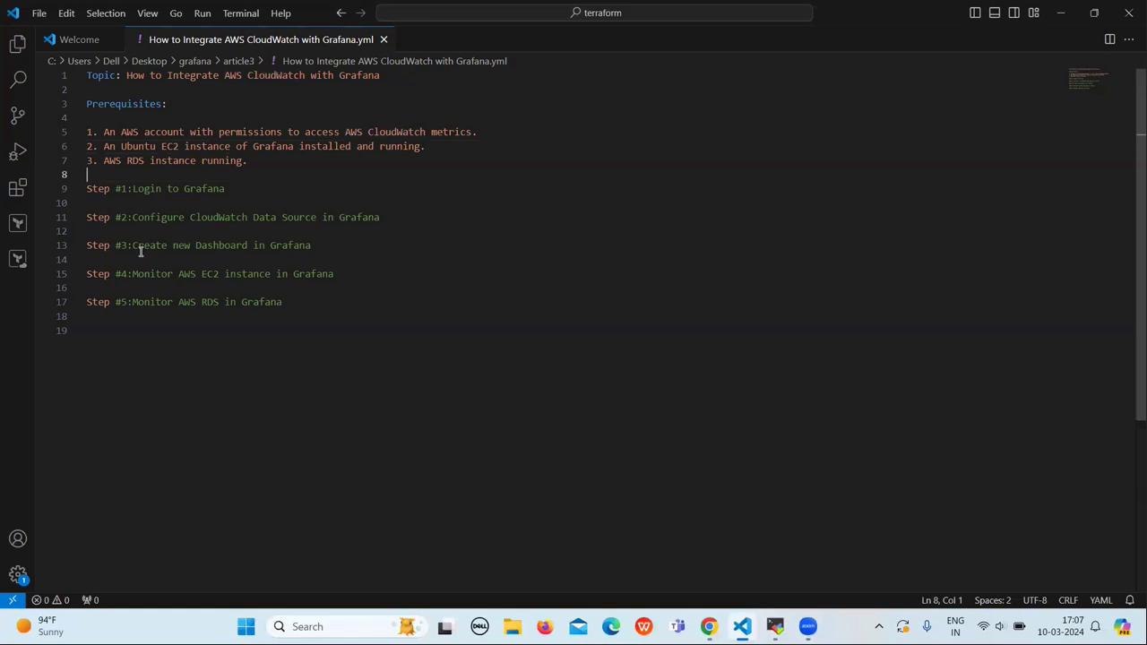
Step: Highlight the Step #3, #4 and #5 descriptions, then bring up the AWS EC2 console in Chrome
{"action": "left_click_drag", "start_coordinate": [128, 245], "coordinate": [314, 244]}
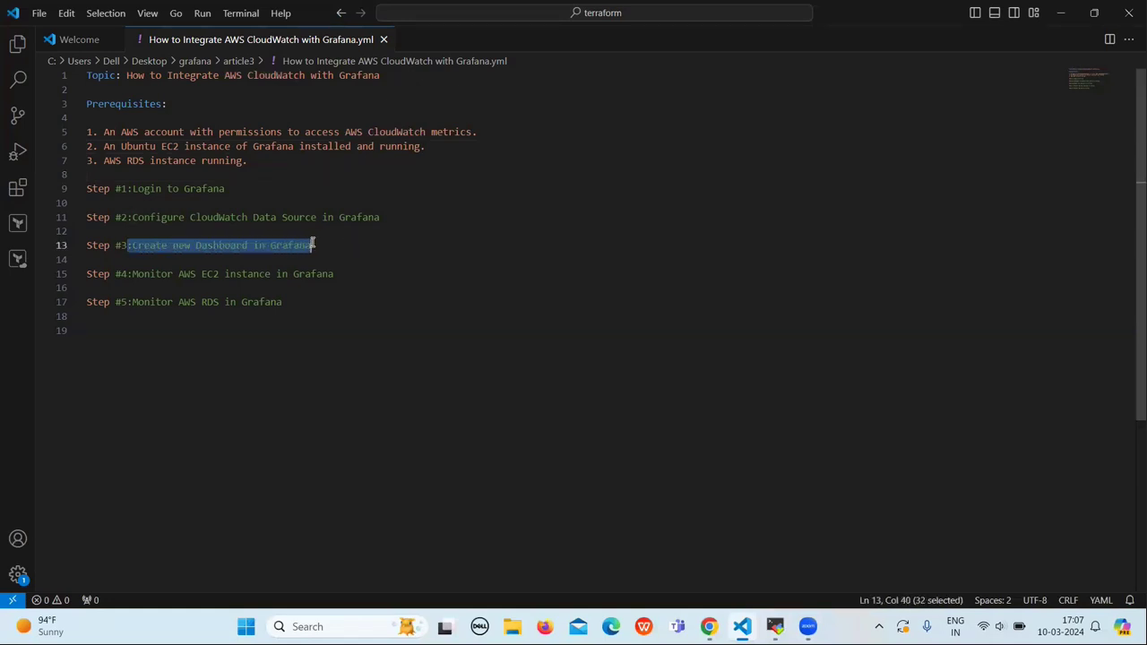
{"action": "left_click", "coordinate": [366, 260]}
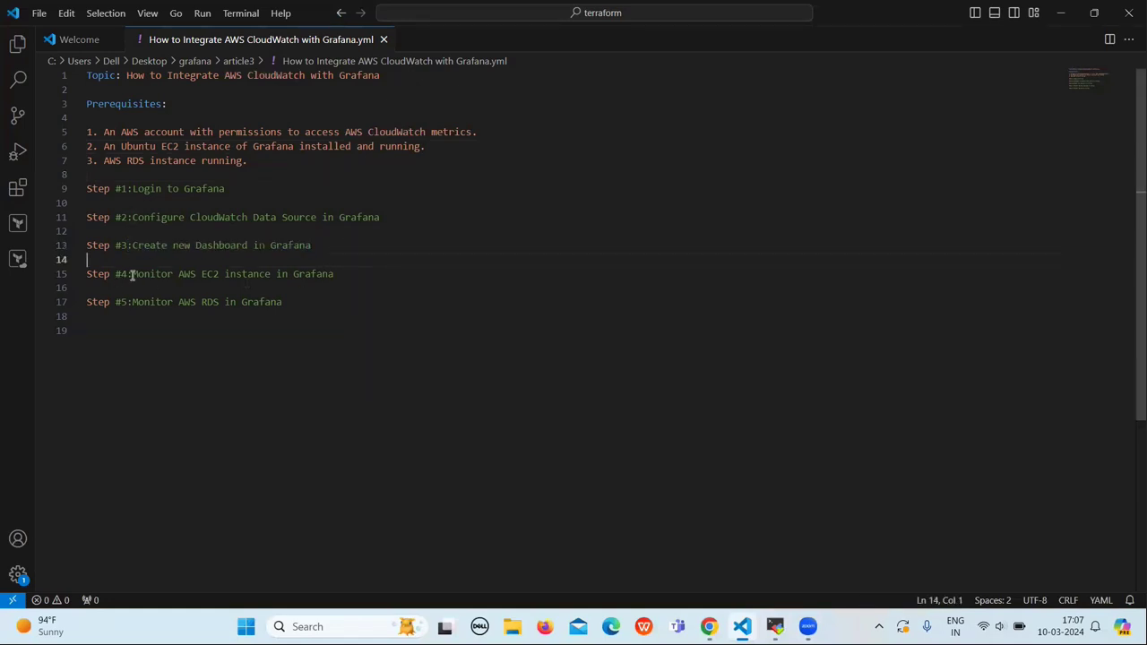
{"action": "left_click_drag", "start_coordinate": [131, 275], "coordinate": [336, 273]}
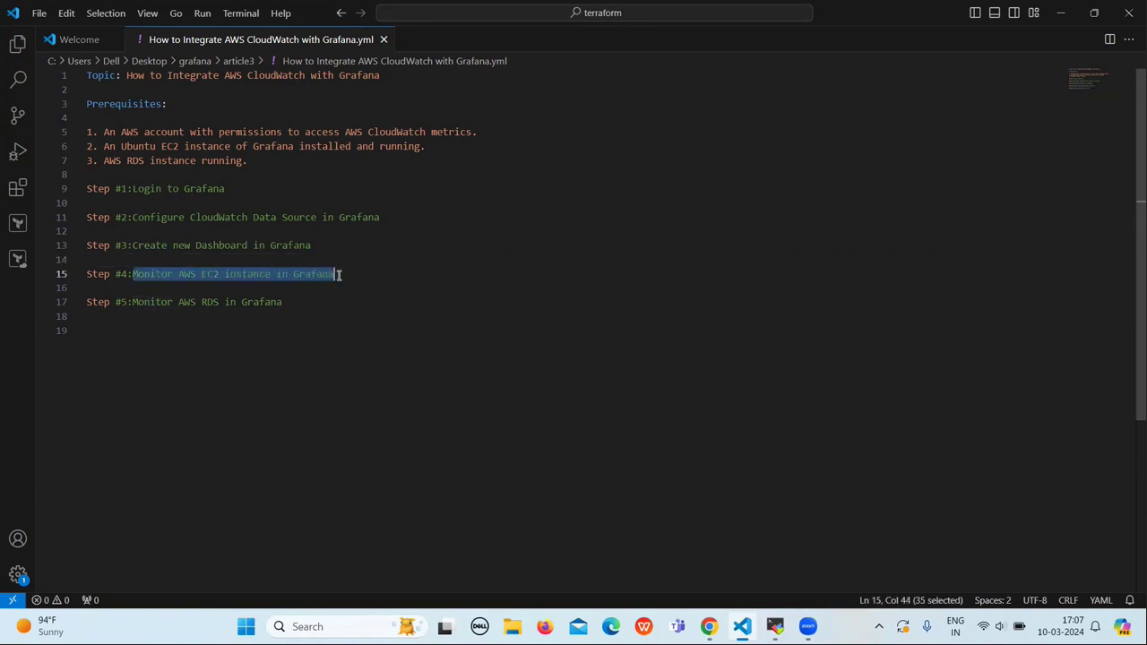
{"action": "left_click", "coordinate": [267, 291]}
{"action": "left_click_drag", "start_coordinate": [127, 302], "coordinate": [320, 299]}
{"action": "left_click", "coordinate": [321, 299]}
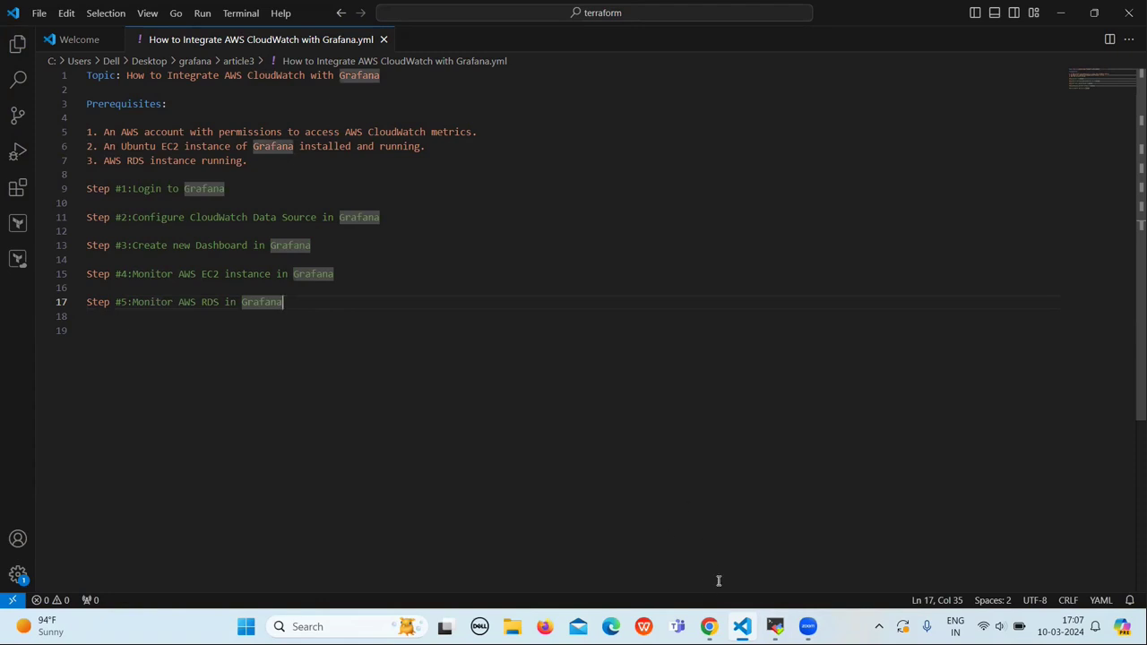
{"action": "left_click", "coordinate": [709, 626]}
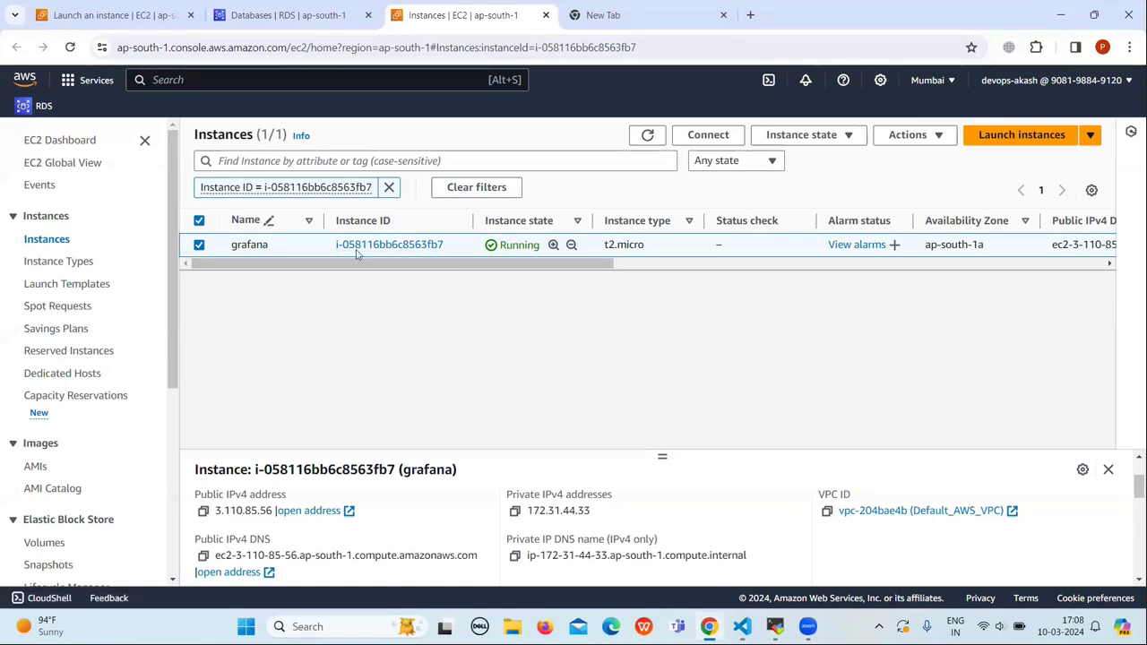
Step: Confirm mysql-1 is Available in RDS, then copy the grafana instance's public IPv4 address 3.110.85.56
{"action": "left_click", "coordinate": [231, 13]}
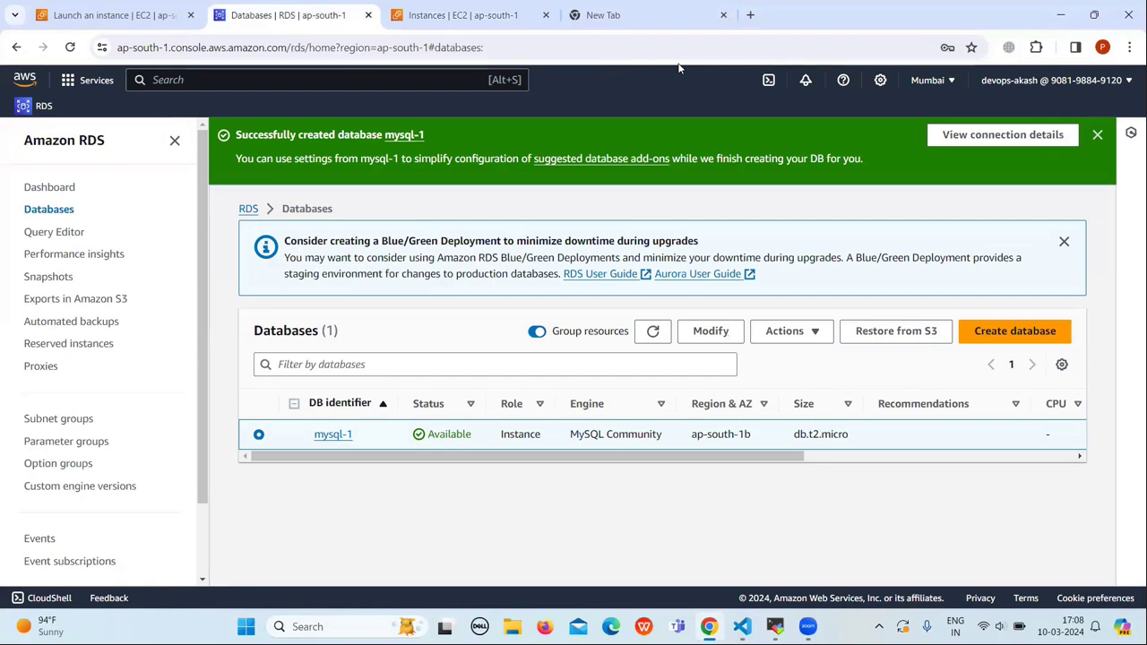
{"action": "left_click", "coordinate": [431, 15]}
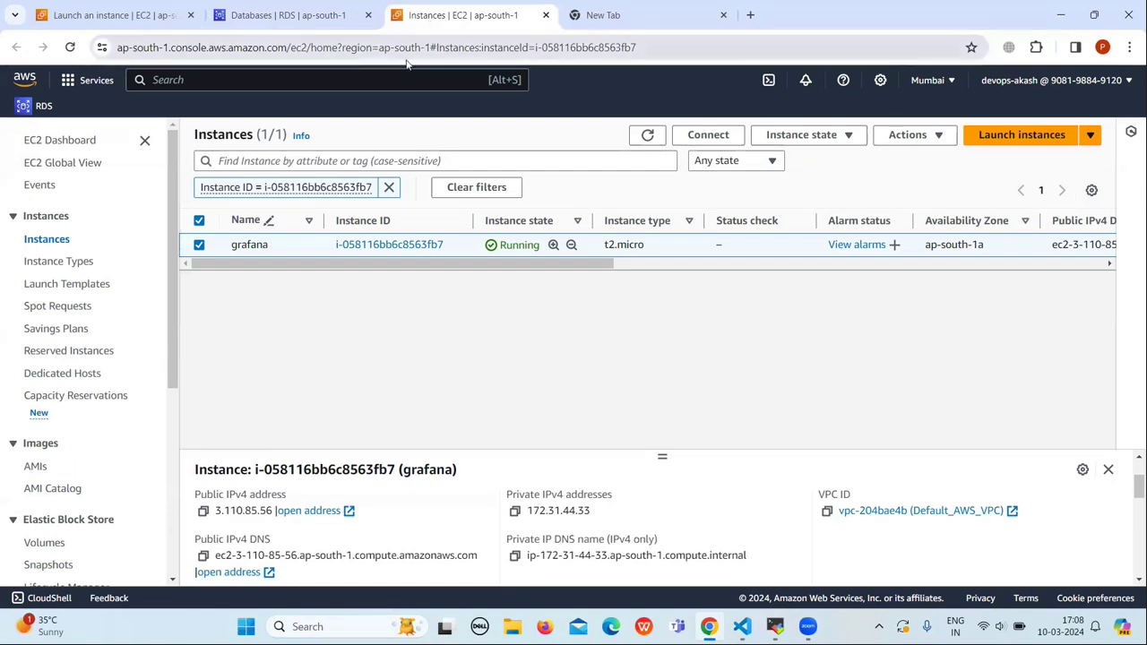
{"action": "left_click", "coordinate": [204, 512]}
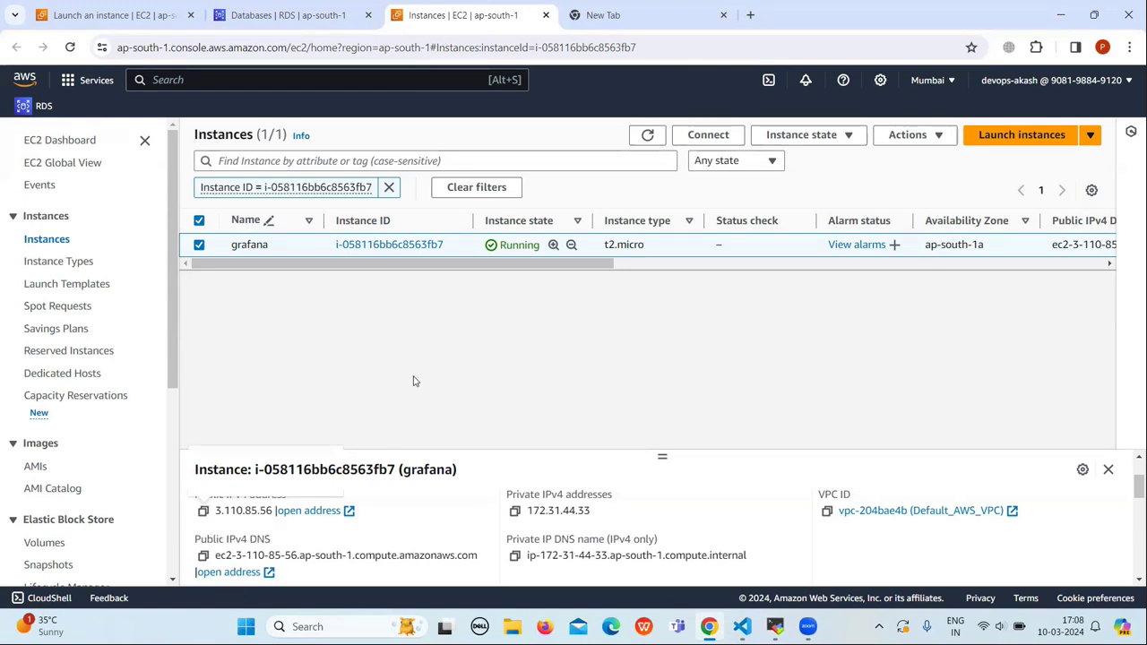
Step: Load the Grafana server at 3.110.85.56:3000 in the new tab
{"action": "left_click", "coordinate": [600, 12]}
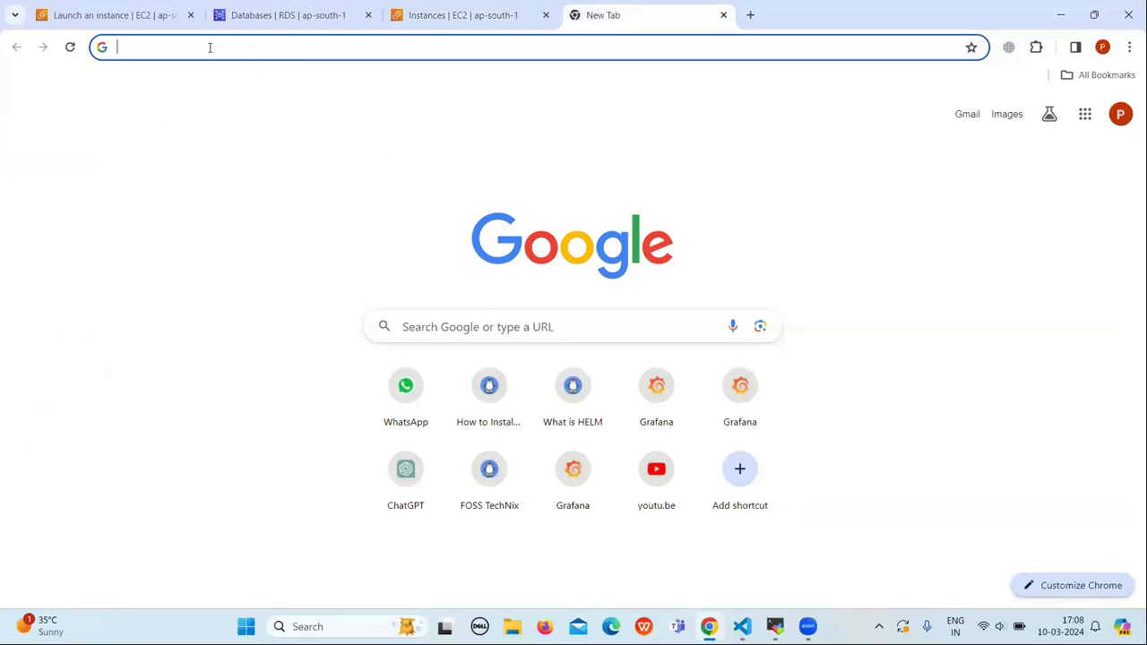
{"action": "type", "text": "3.110.85.56"}
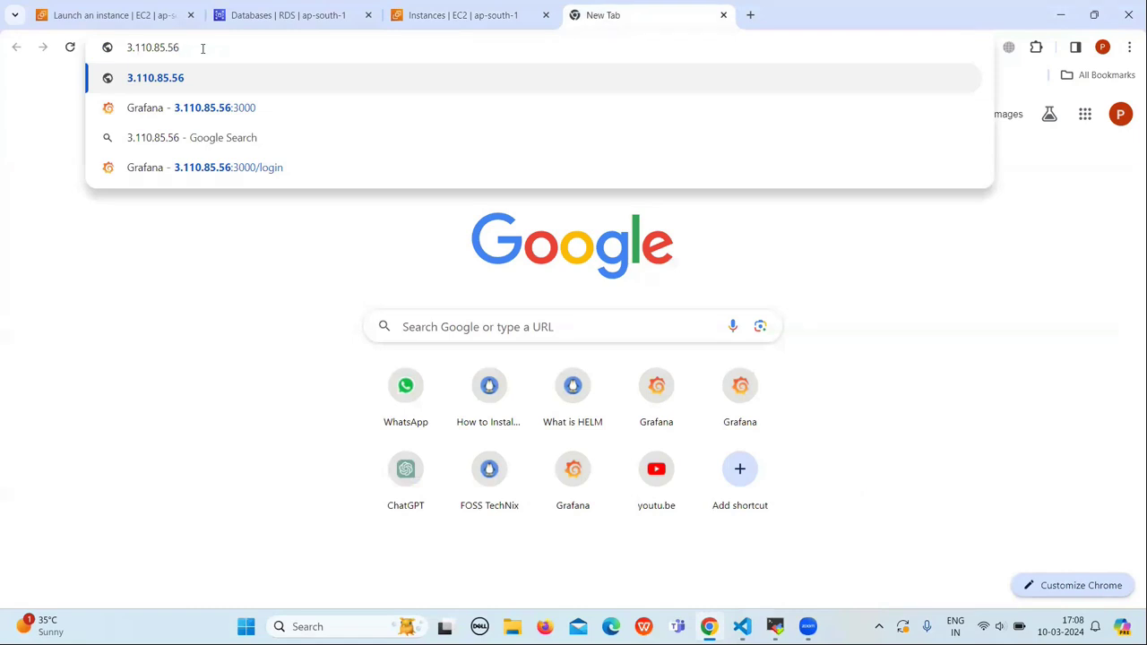
{"action": "type", "text": ":3000"}
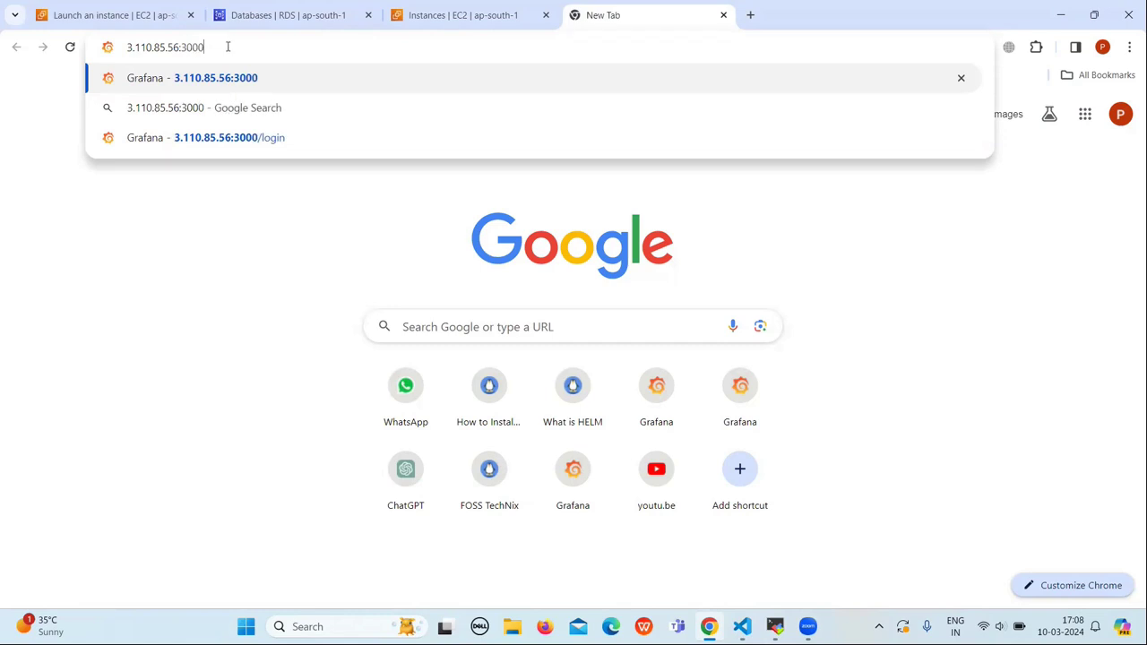
{"action": "key", "text": "Return"}
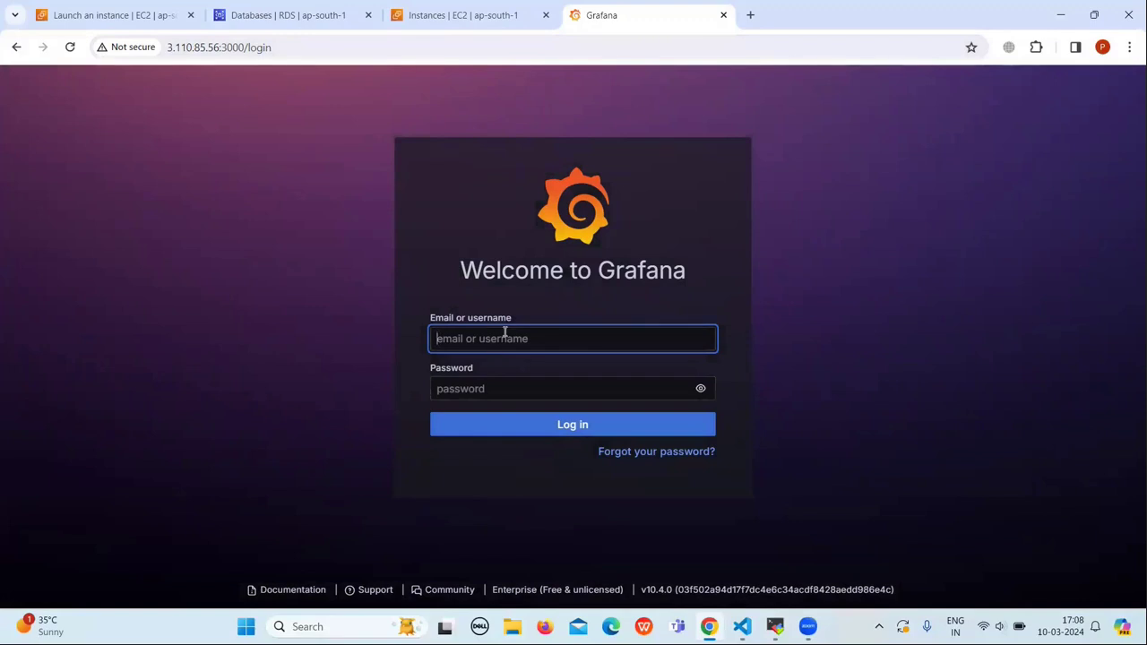
Step: Log in to Grafana with the admin username and its password
{"action": "type", "text": "admin"}
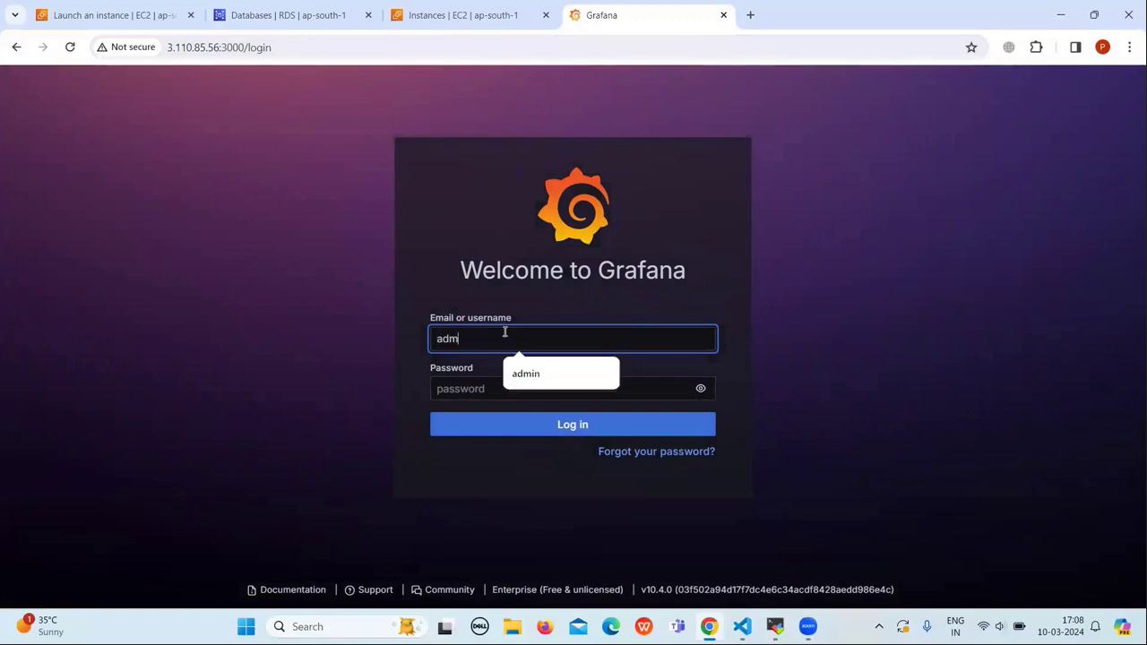
{"action": "left_click", "coordinate": [472, 389]}
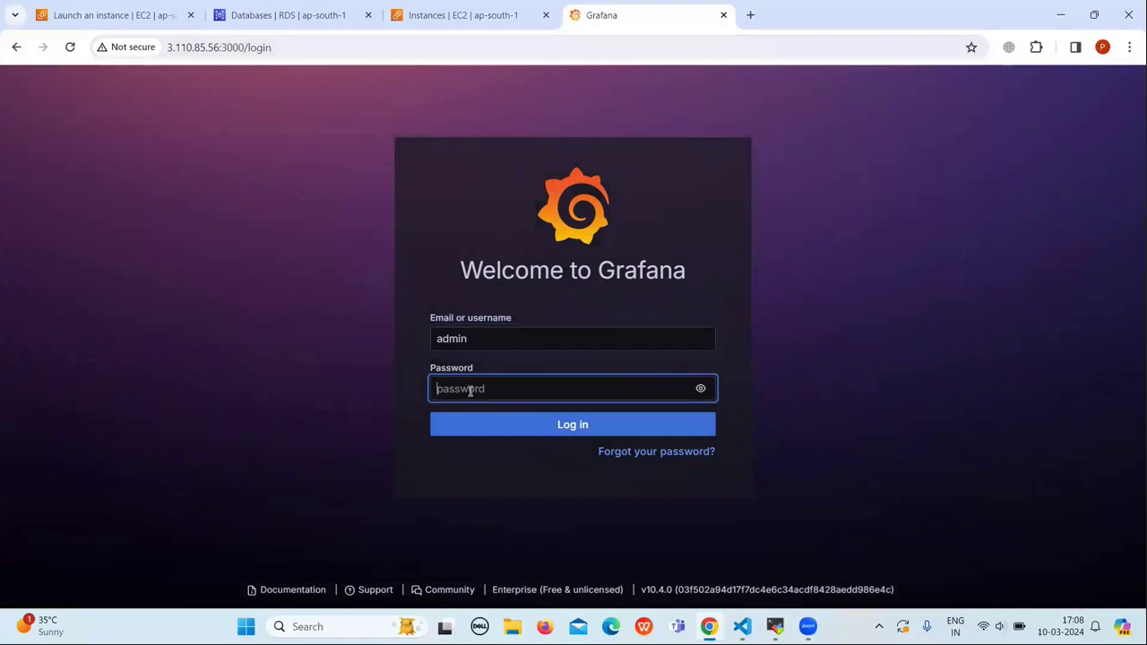
{"action": "type", "text": "admin"}
{"action": "left_click", "coordinate": [599, 431]}
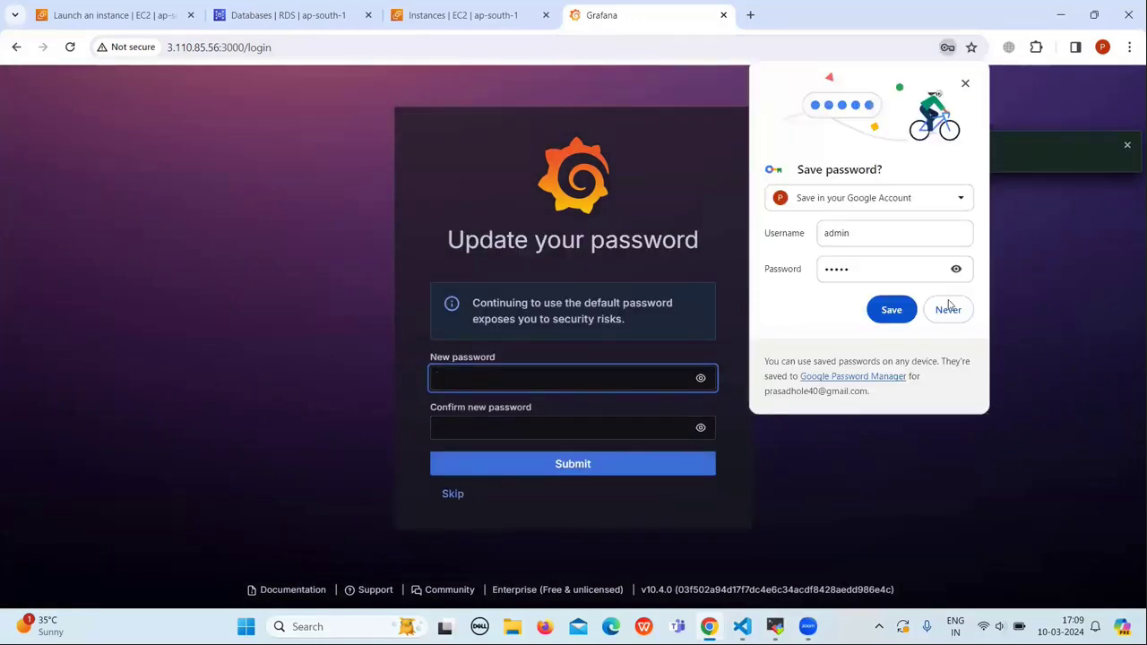
Step: Decline Chrome's save-password prompts and dismiss the password breach warning
{"action": "left_click", "coordinate": [948, 310]}
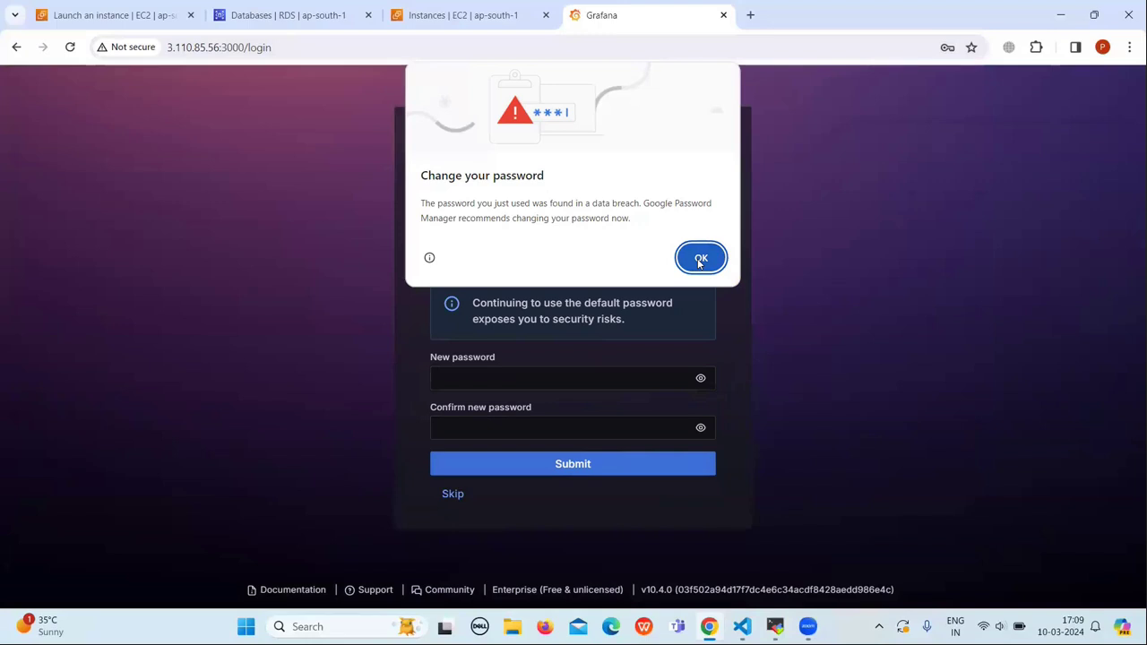
{"action": "left_click", "coordinate": [699, 260]}
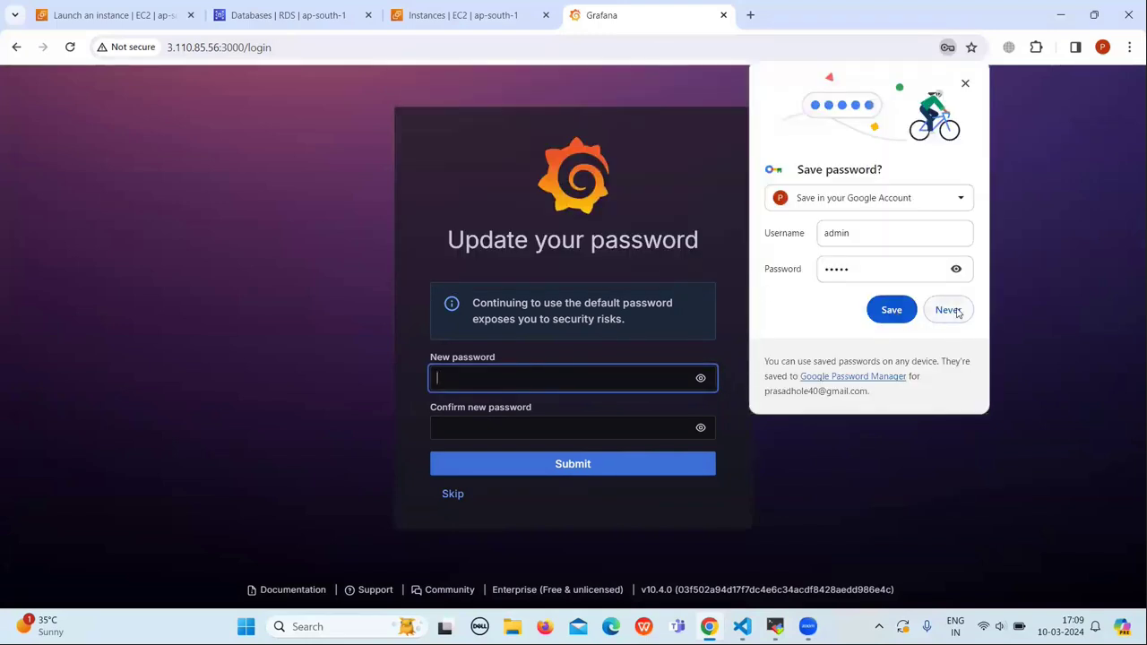
{"action": "left_click", "coordinate": [956, 310]}
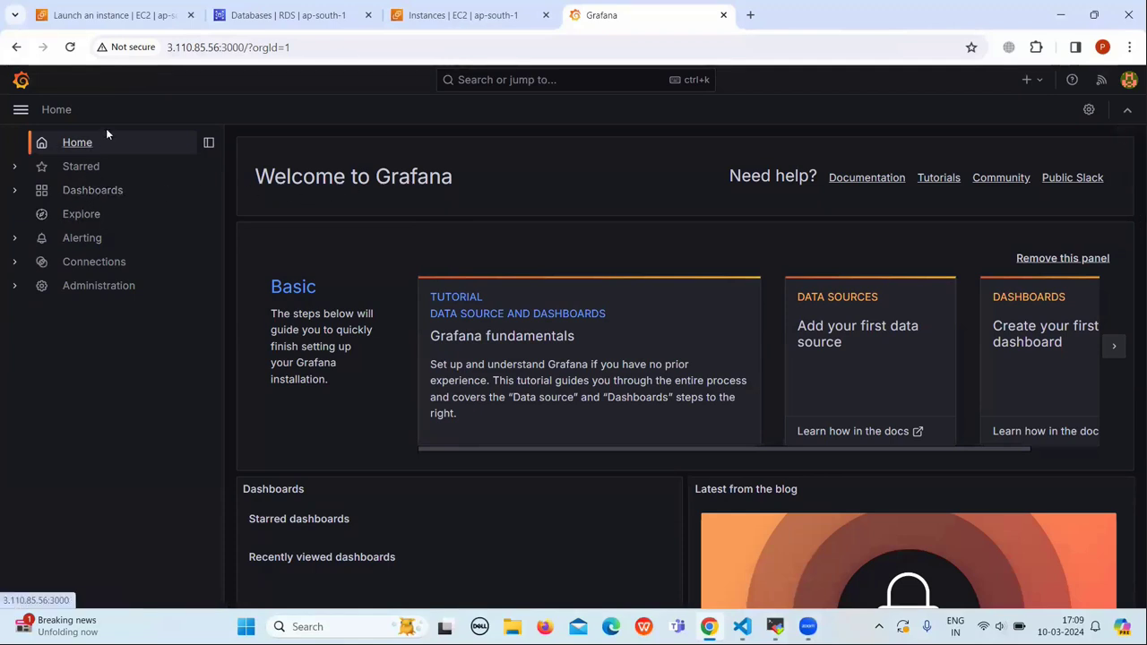
{"action": "left_click", "coordinate": [79, 144]}
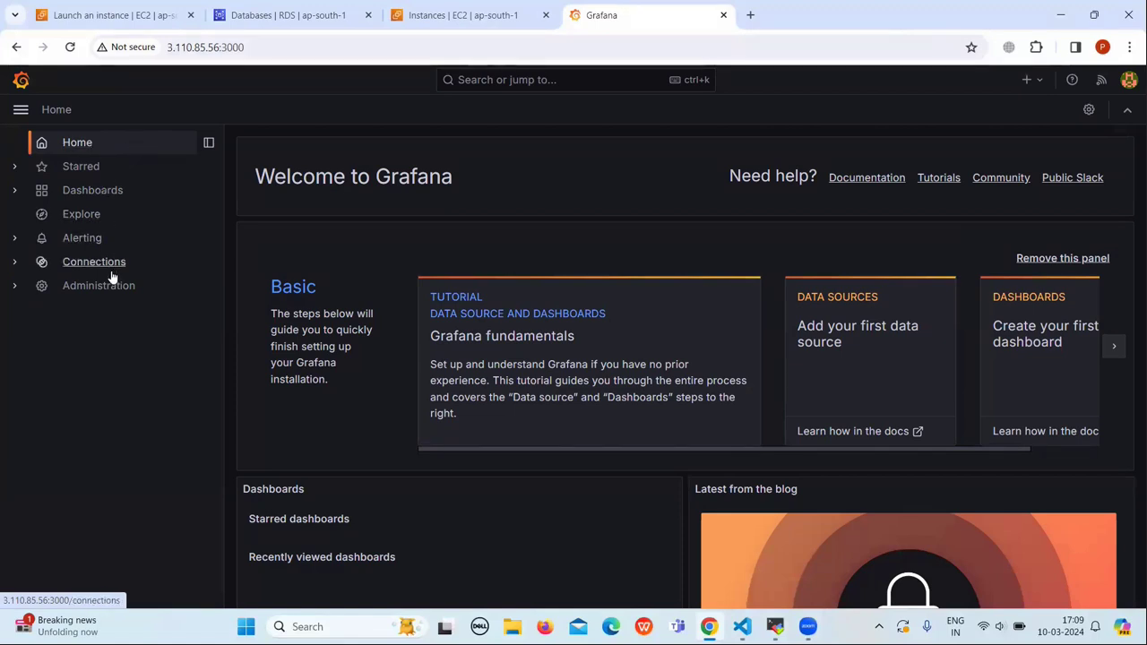
Step: From Connections > Data sources, start a new data source and filter the types by 'cloudwatch'
{"action": "left_click", "coordinate": [61, 266]}
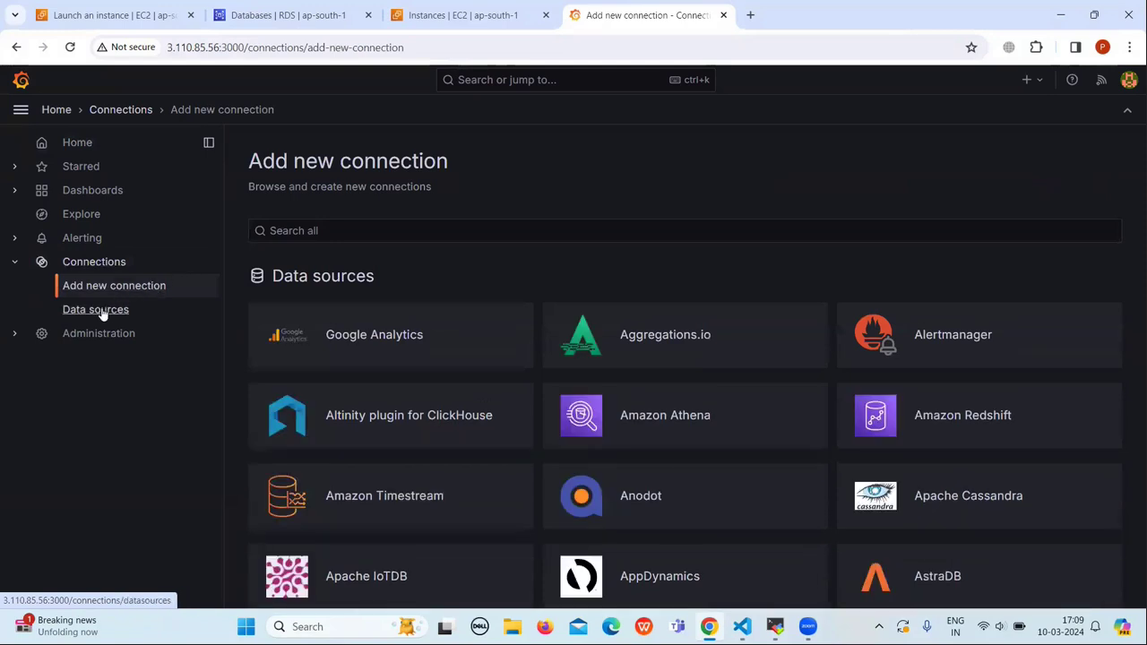
{"action": "left_click", "coordinate": [108, 314]}
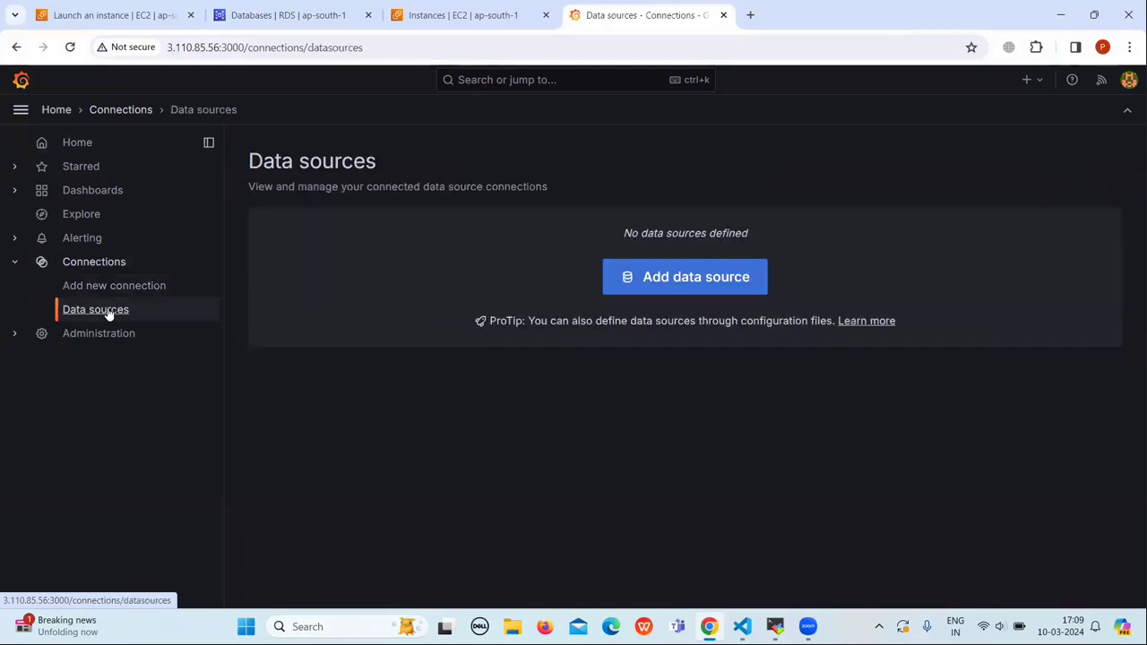
{"action": "left_click", "coordinate": [651, 278]}
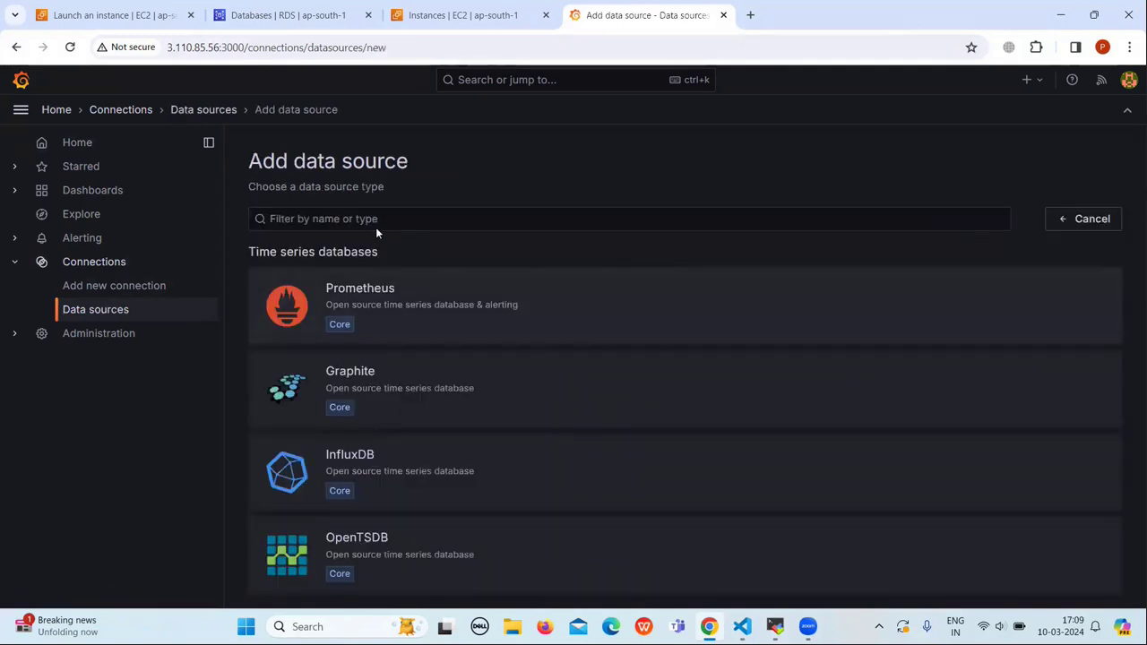
{"action": "left_click", "coordinate": [382, 220]}
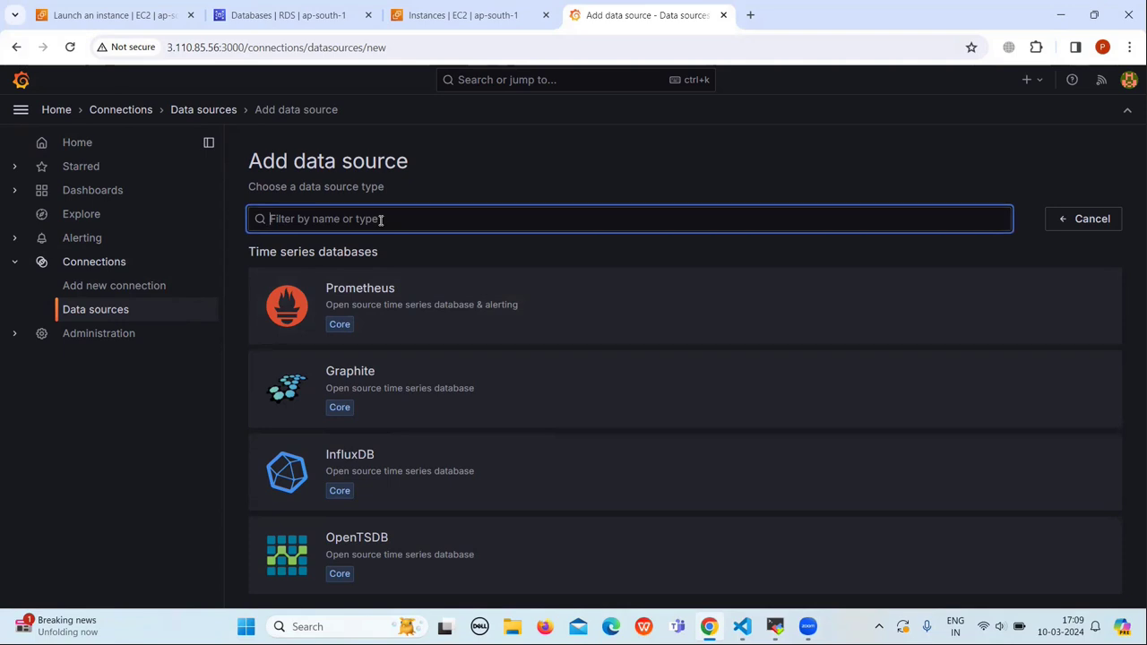
{"action": "type", "text": "clo"}
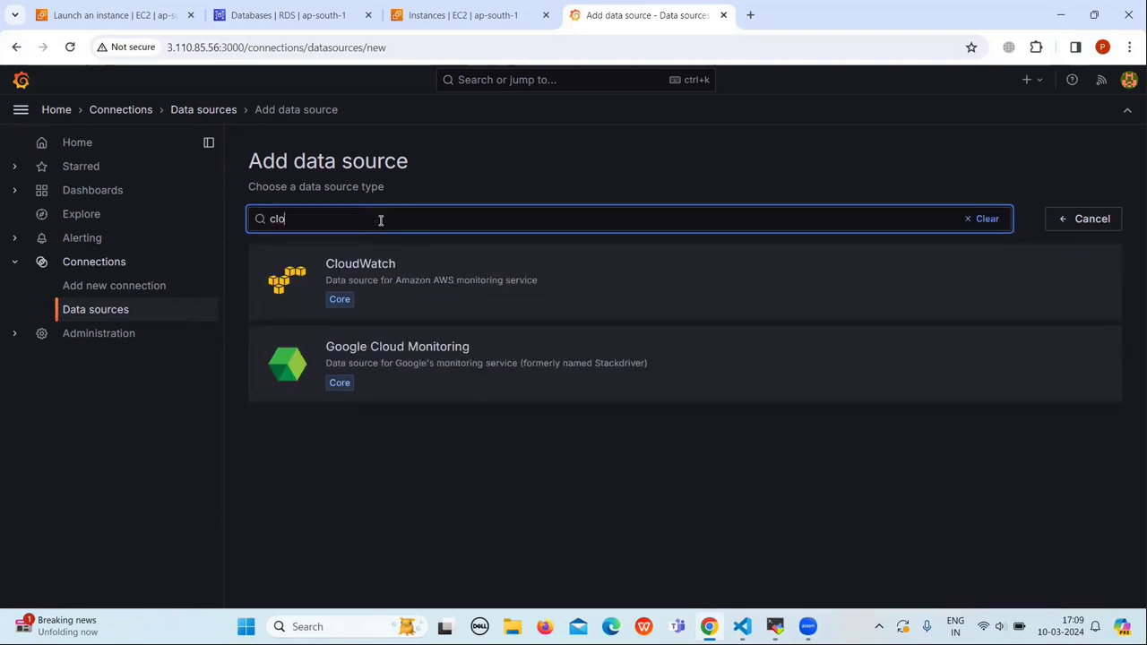
{"action": "type", "text": "udwatc"}
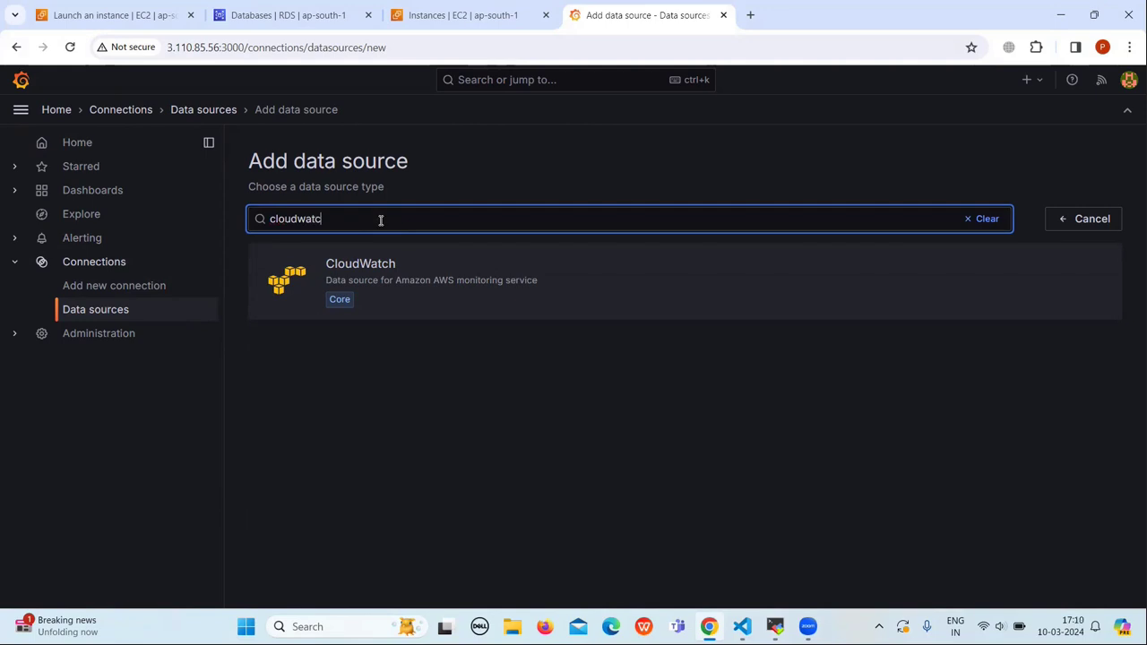
{"action": "type", "text": "h"}
Step: Create the CloudWatch data source and set its authentication provider to Access & secret key
{"action": "left_click", "coordinate": [358, 264]}
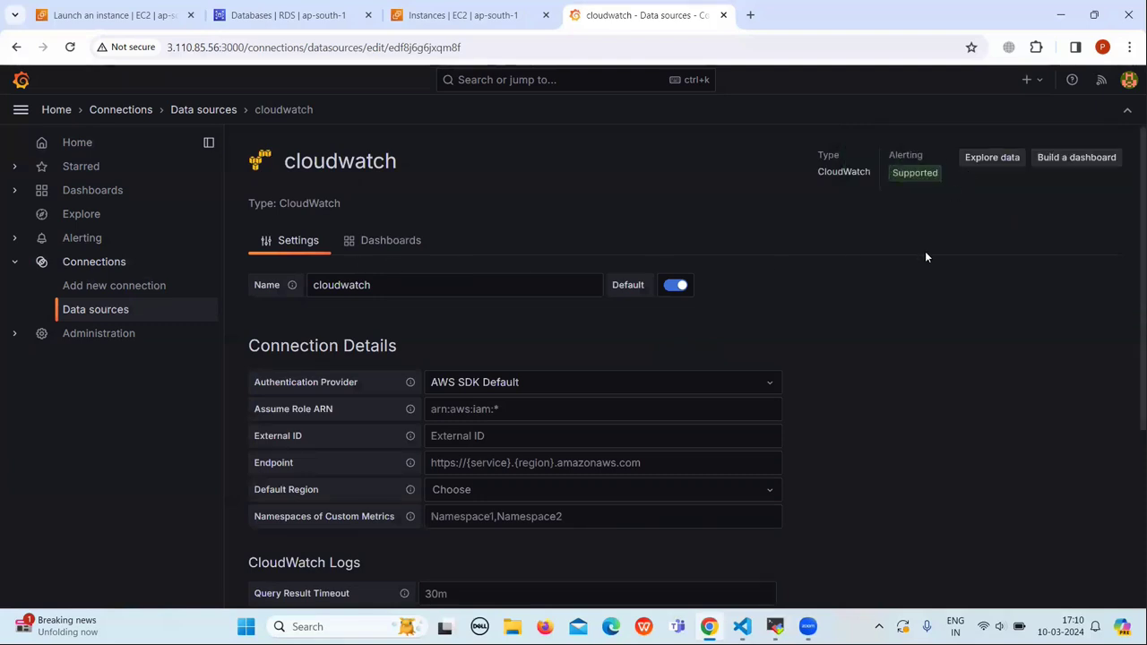
{"action": "scroll", "coordinate": [814, 285], "scroll_direction": "down", "scroll_amount": 1}
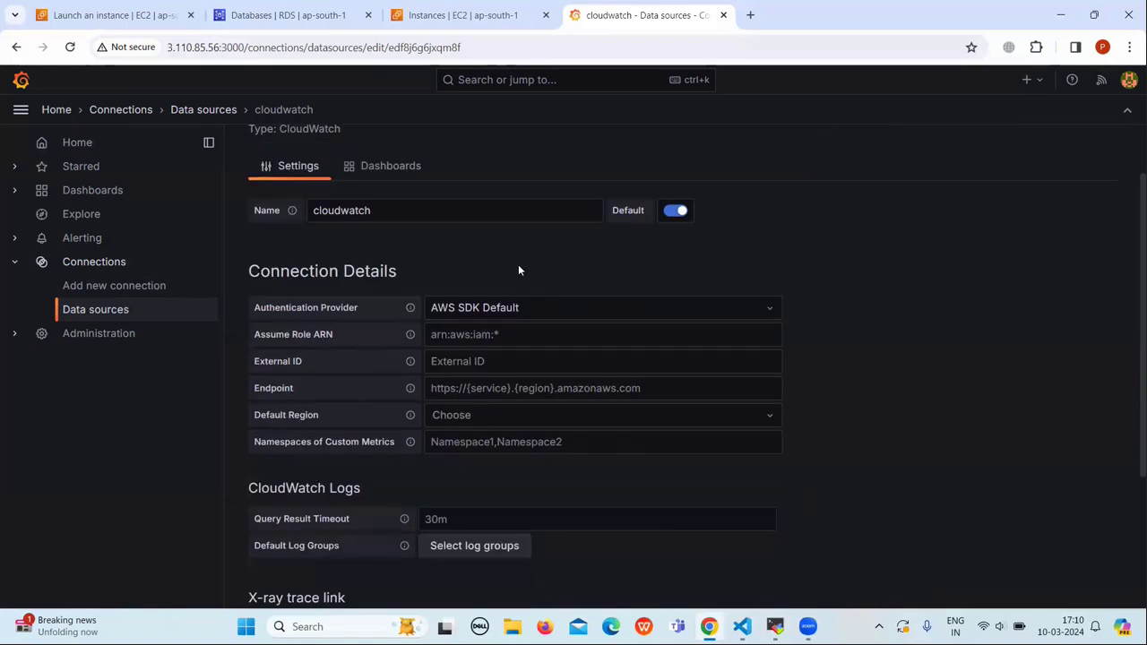
{"action": "scroll", "coordinate": [518, 269], "scroll_direction": "down", "scroll_amount": 1}
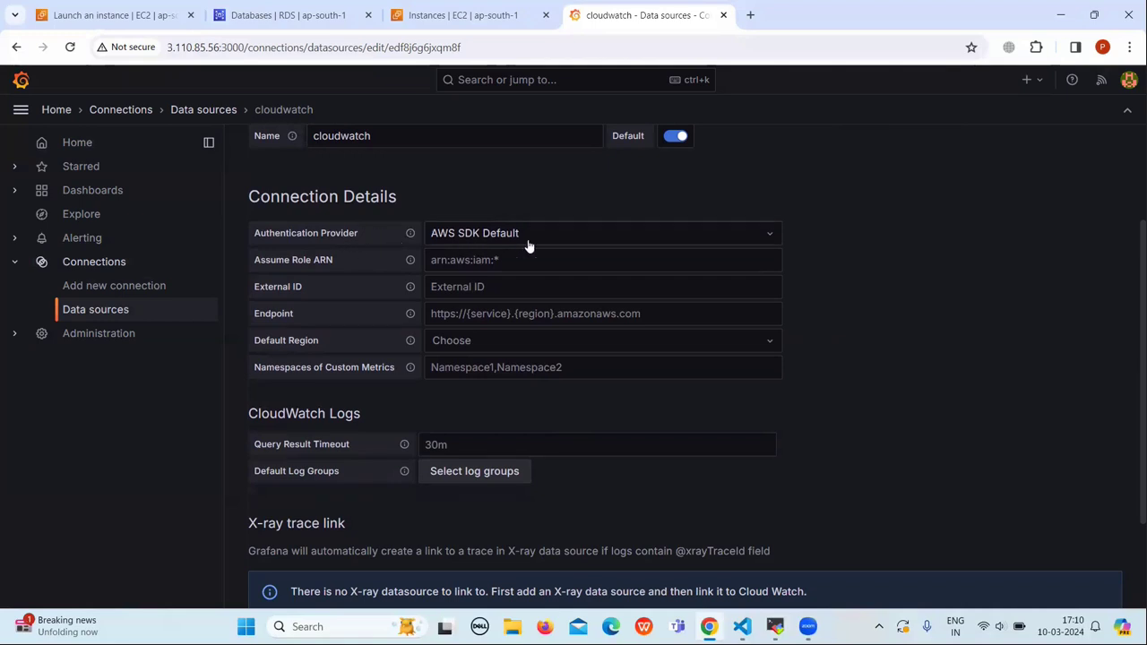
{"action": "left_click", "coordinate": [768, 235]}
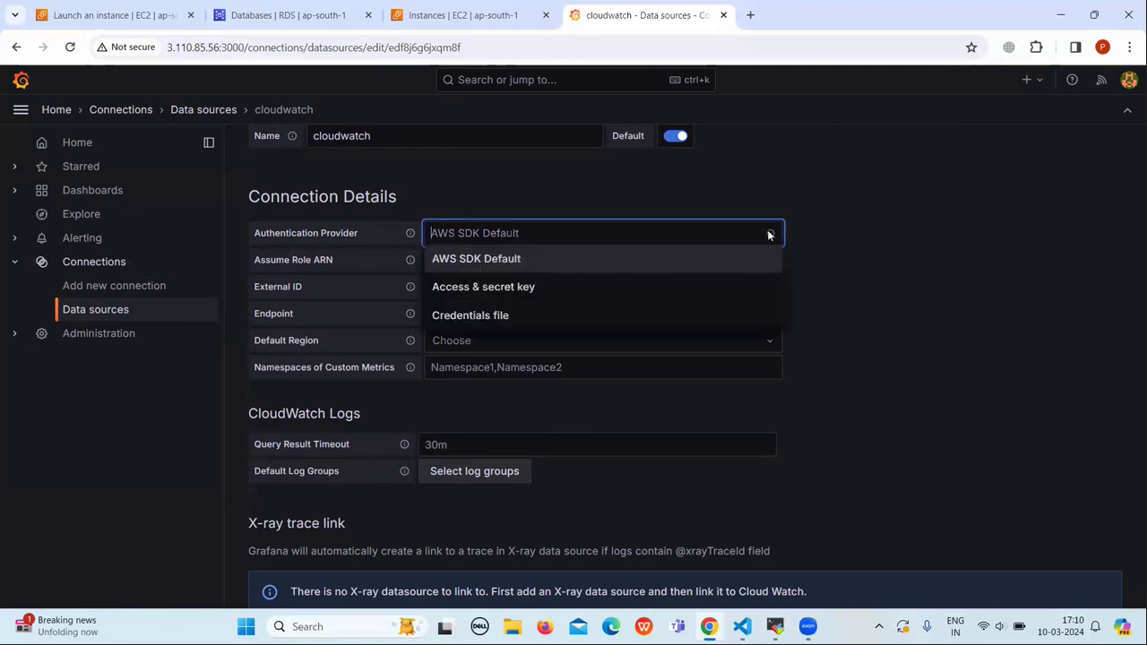
{"action": "left_click", "coordinate": [543, 284]}
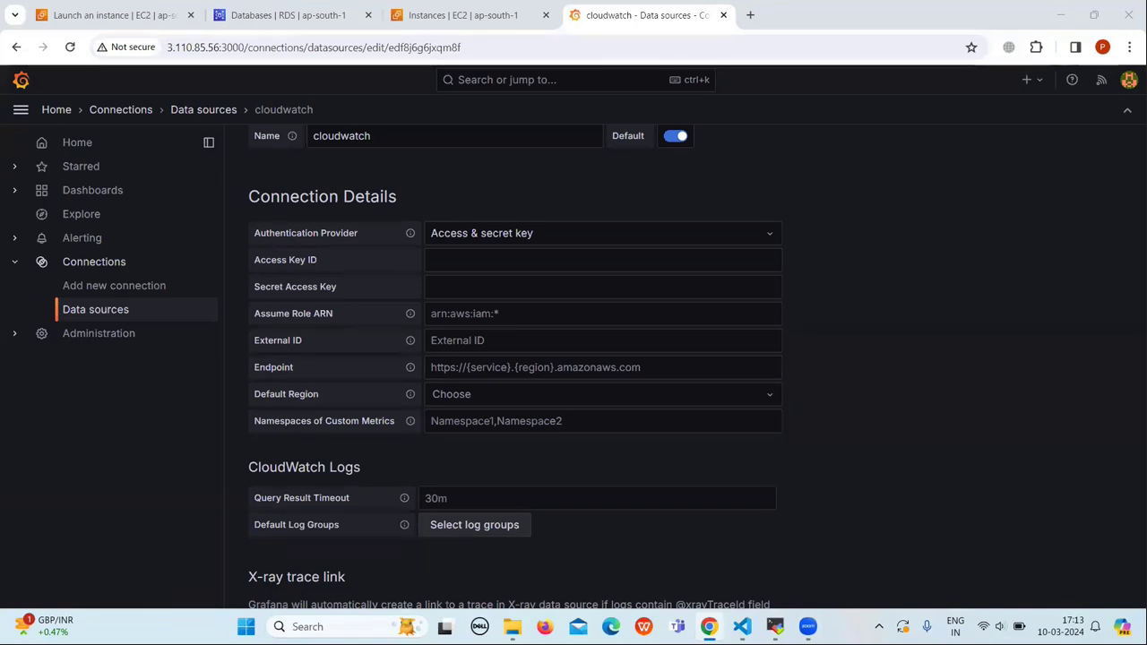
Step: Copy the access key from the VS Code file into the Access Key ID field
{"action": "key", "text": "alt+Tab"}
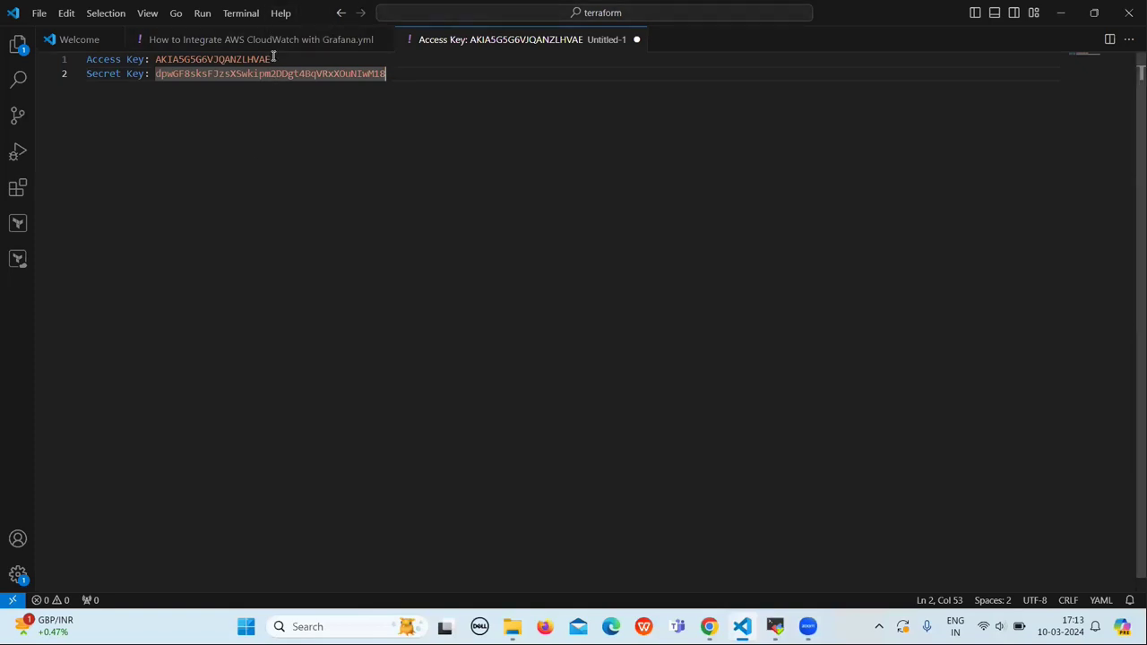
{"action": "left_click", "coordinate": [272, 59]}
{"action": "left_click_drag", "start_coordinate": [229, 59], "coordinate": [155, 59]}
{"action": "key", "text": "ctrl+c"}
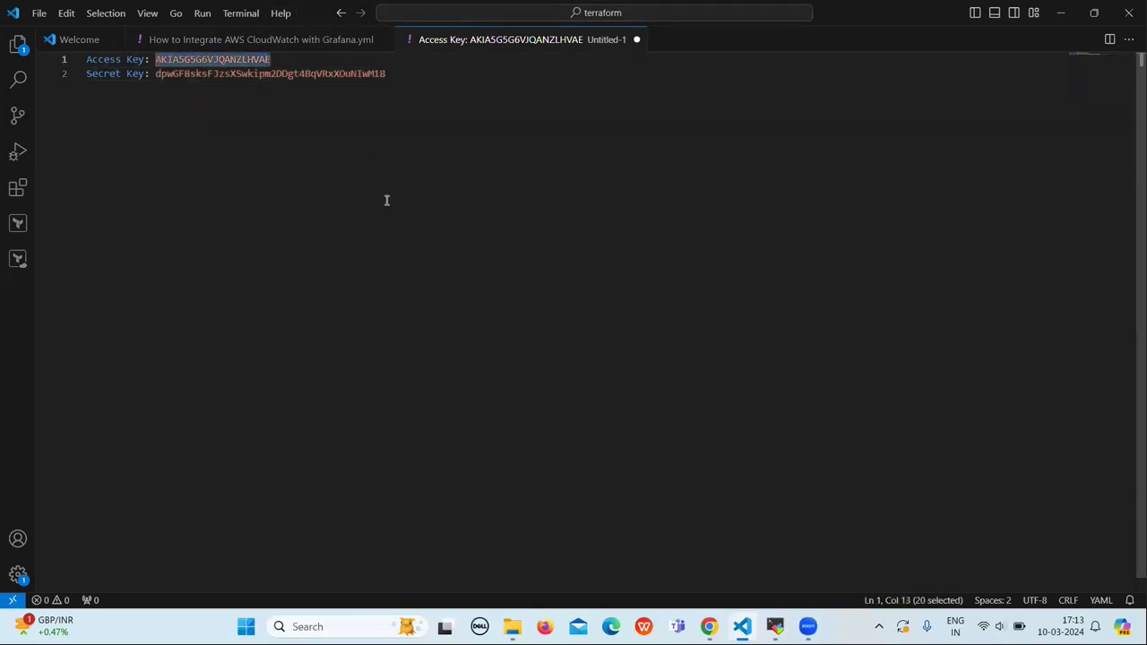
{"action": "key", "text": "alt+Tab"}
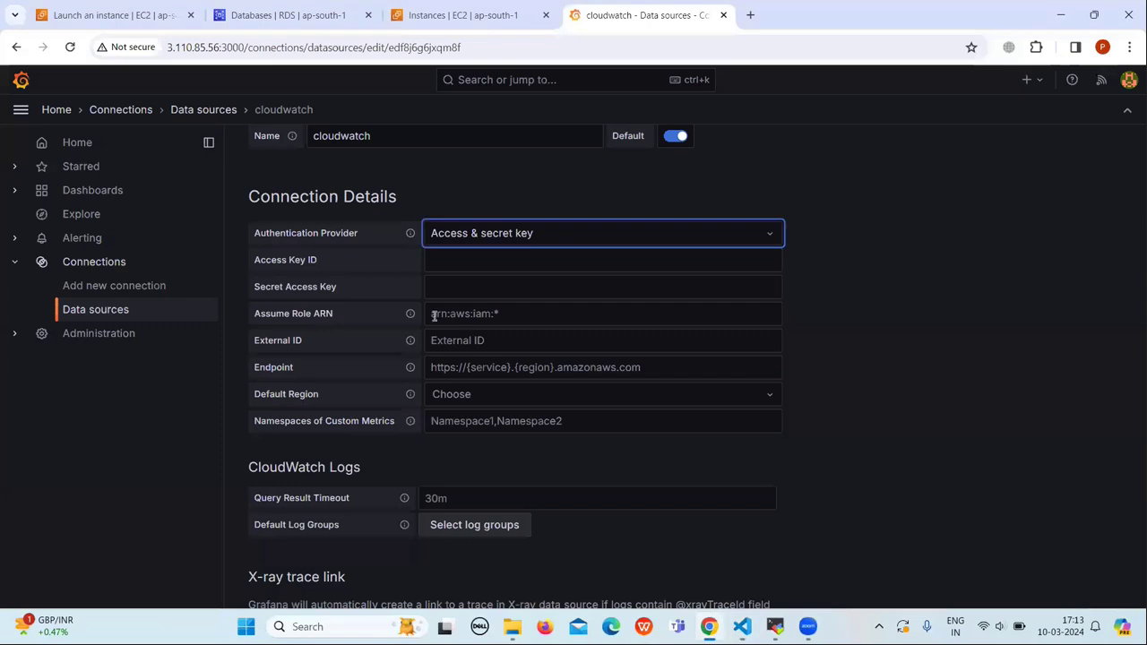
{"action": "left_click", "coordinate": [464, 261]}
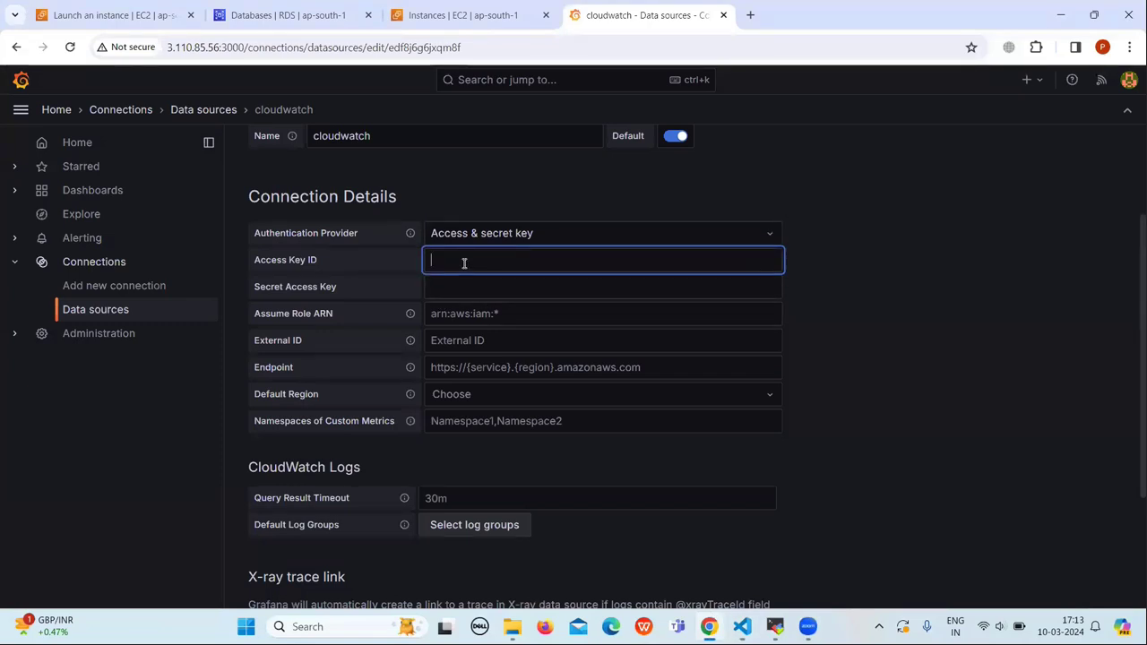
{"action": "key", "text": "ctrl+v"}
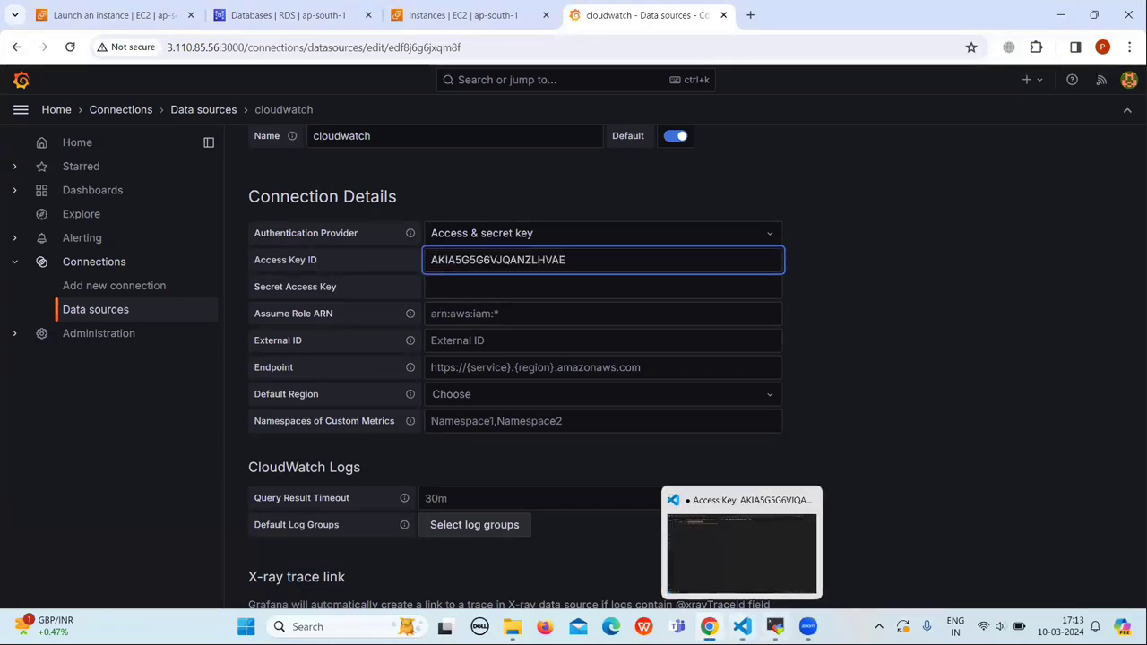
Step: Copy the secret key from the VS Code file into the Secret Access Key field
{"action": "left_click", "coordinate": [742, 627]}
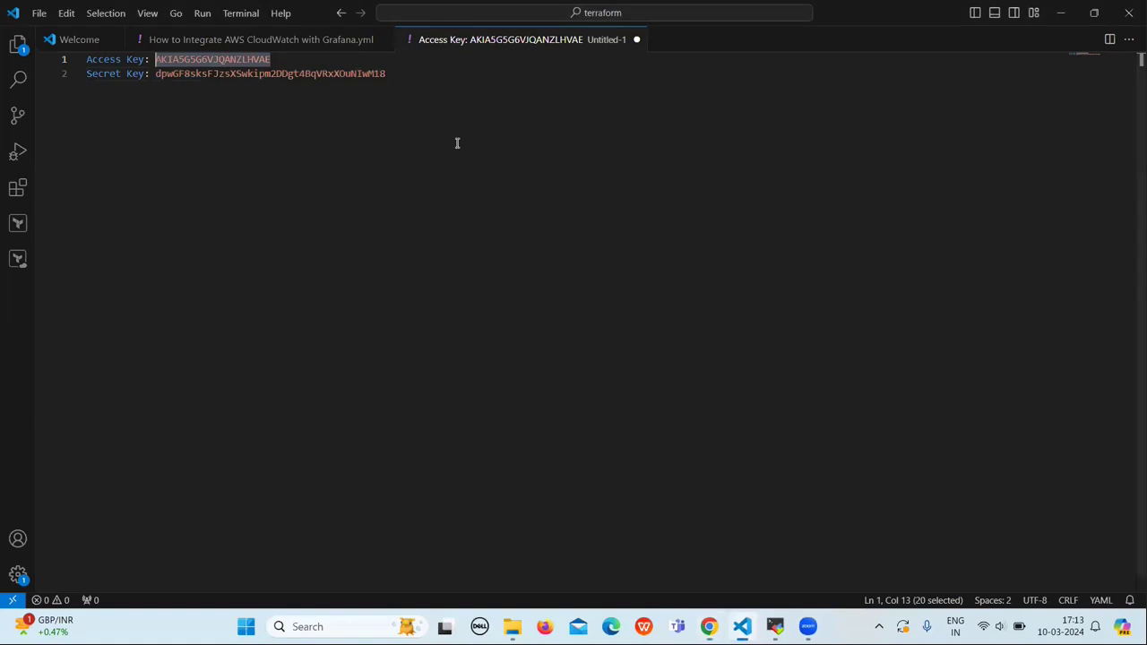
{"action": "left_click", "coordinate": [156, 75]}
{"action": "left_click_drag", "start_coordinate": [156, 74], "coordinate": [364, 84]}
{"action": "key", "text": "ctrl+c"}
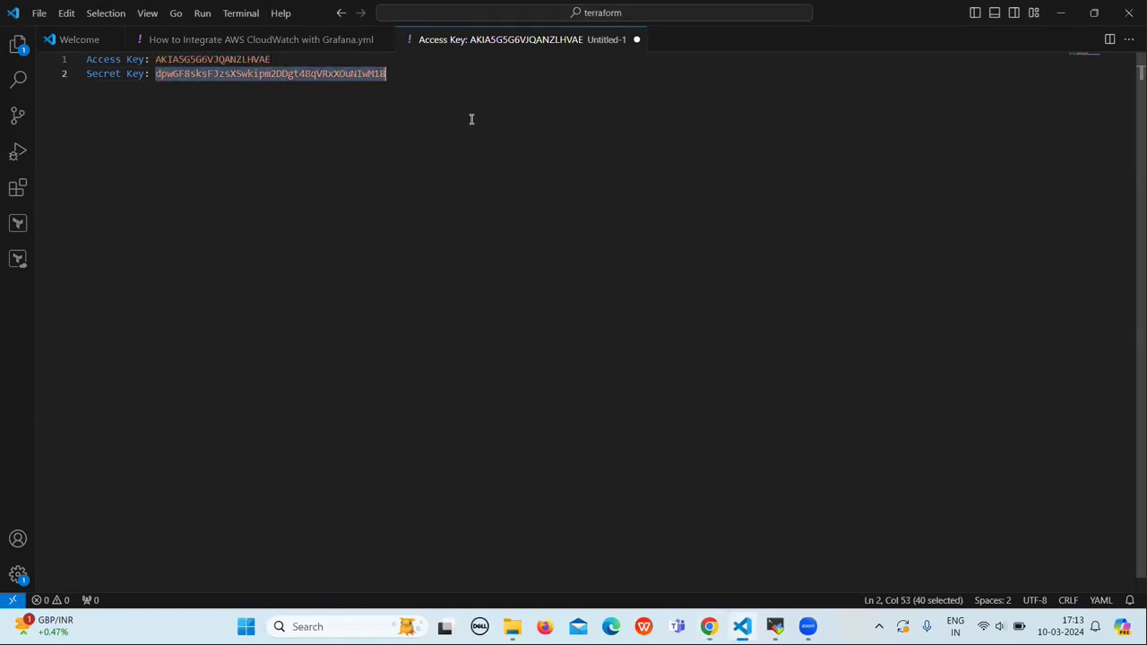
{"action": "left_click", "coordinate": [708, 627]}
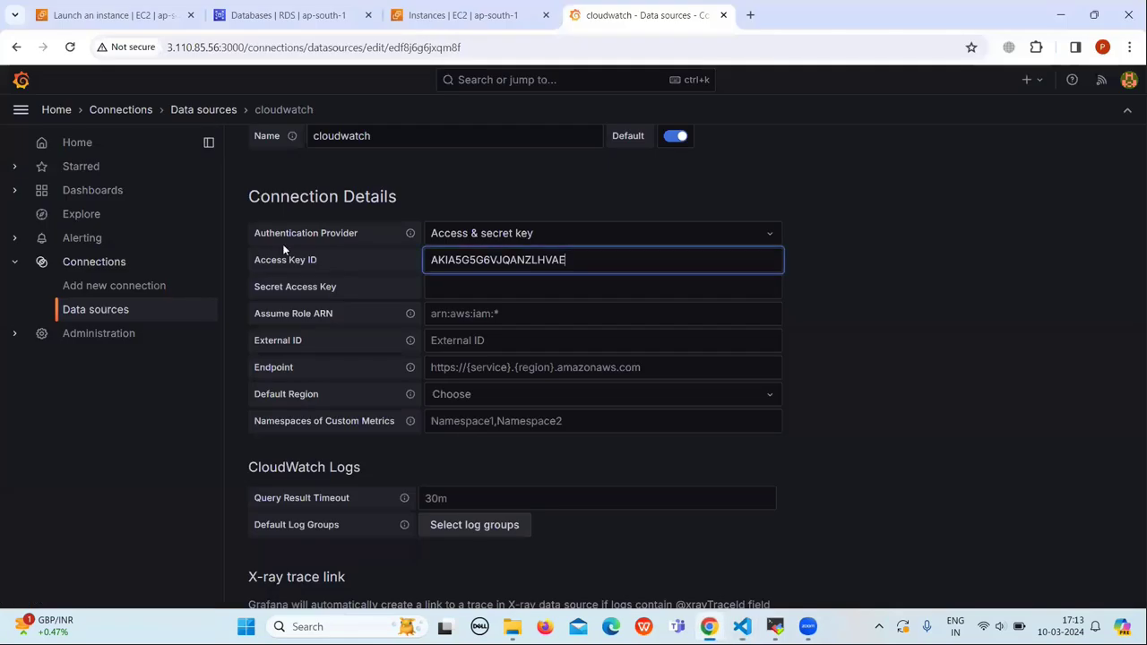
{"action": "left_click", "coordinate": [462, 288]}
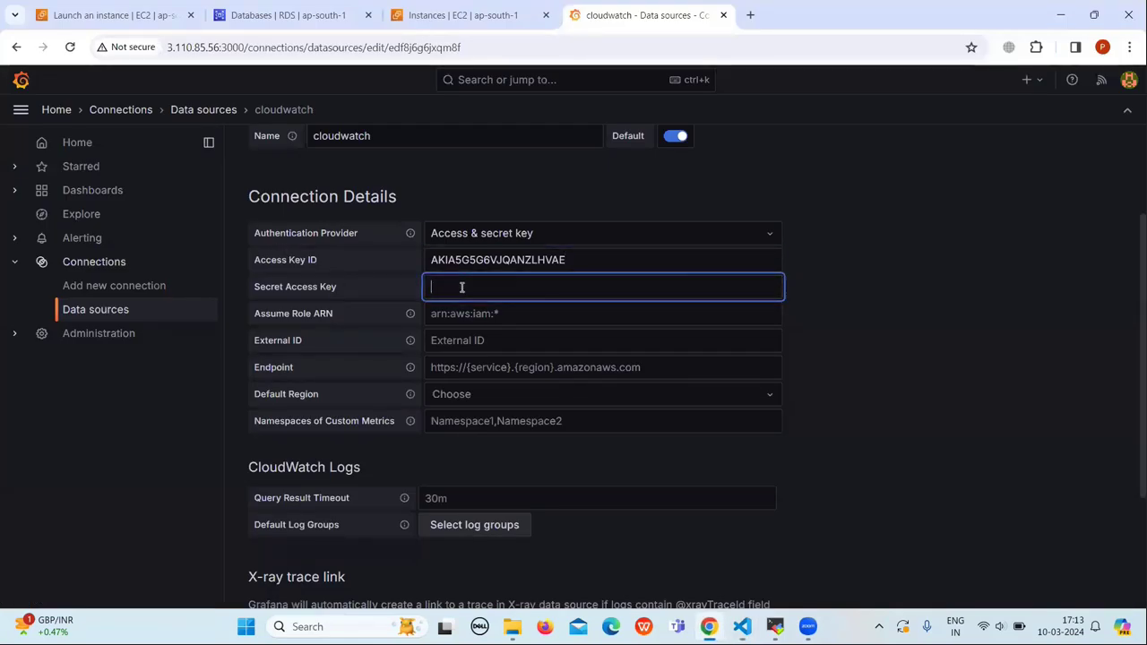
{"action": "key", "text": "ctrl+v"}
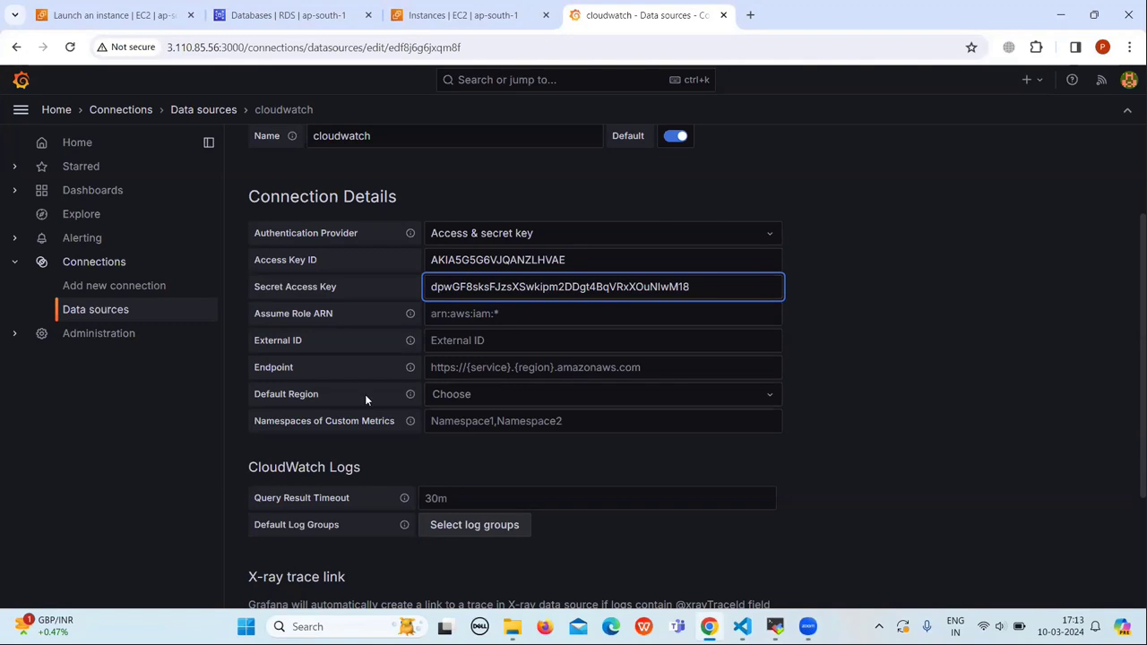
Step: Set the cloudwatch data source's Default Region to ap-south-1
{"action": "left_click", "coordinate": [770, 396]}
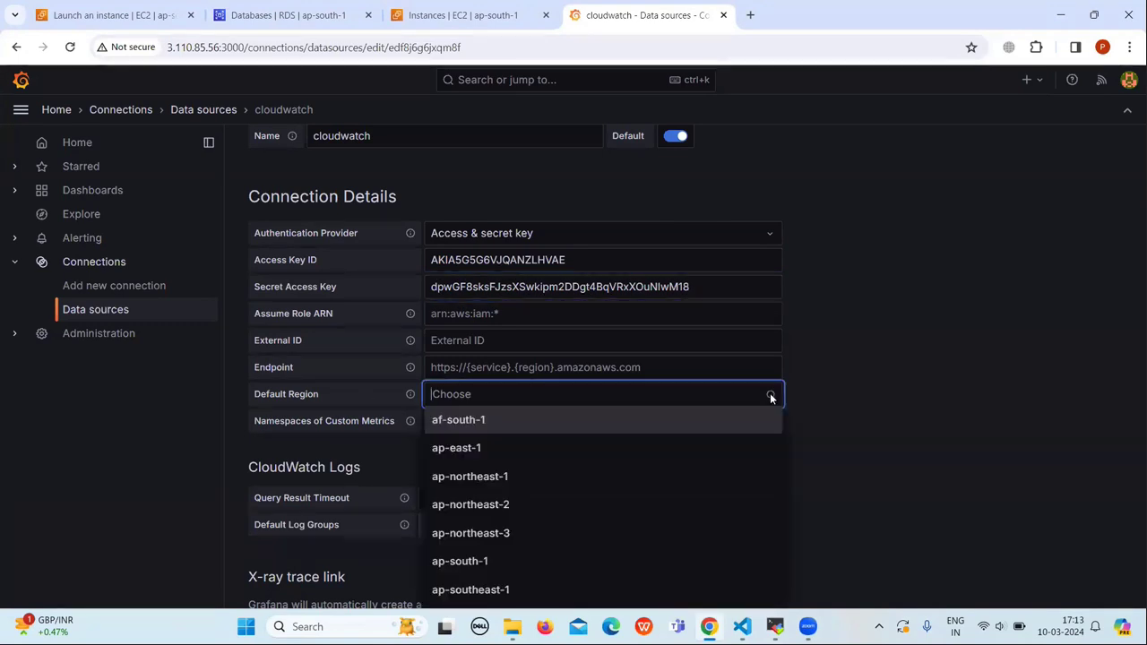
{"action": "type", "text": "ap"}
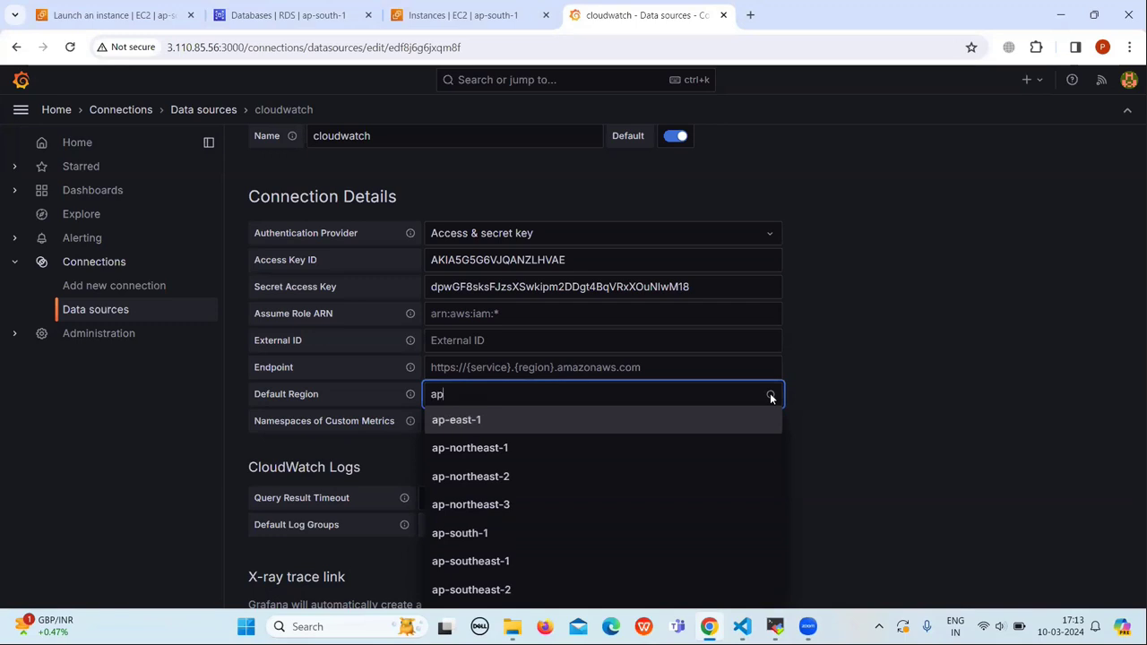
{"action": "type", "text": "-"}
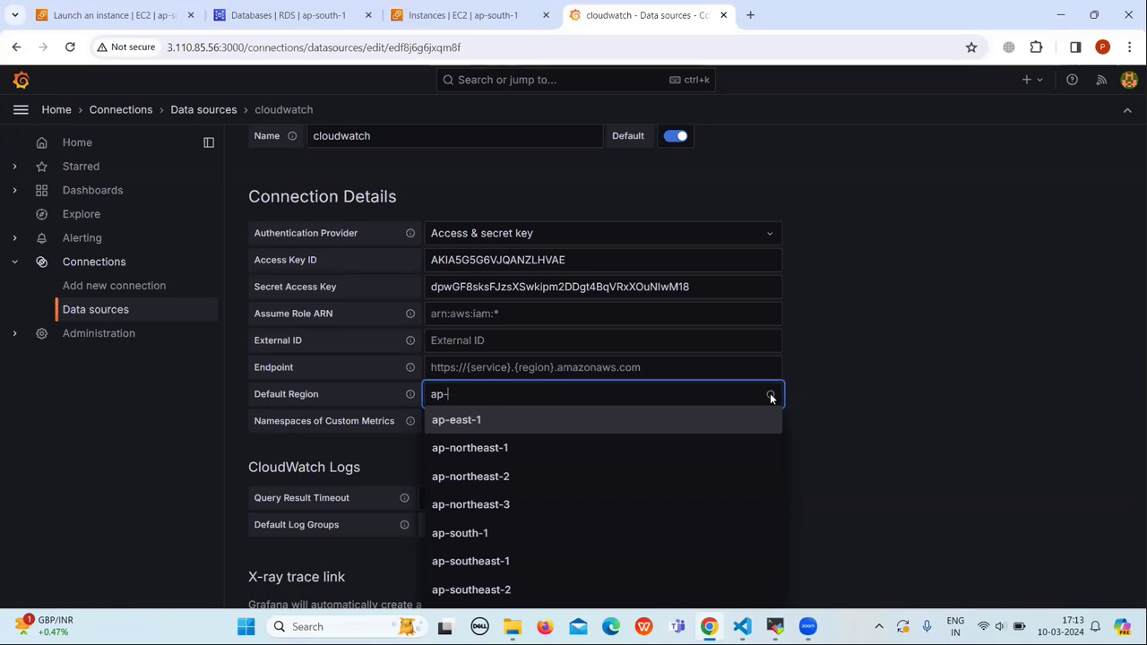
{"action": "type", "text": "sou"}
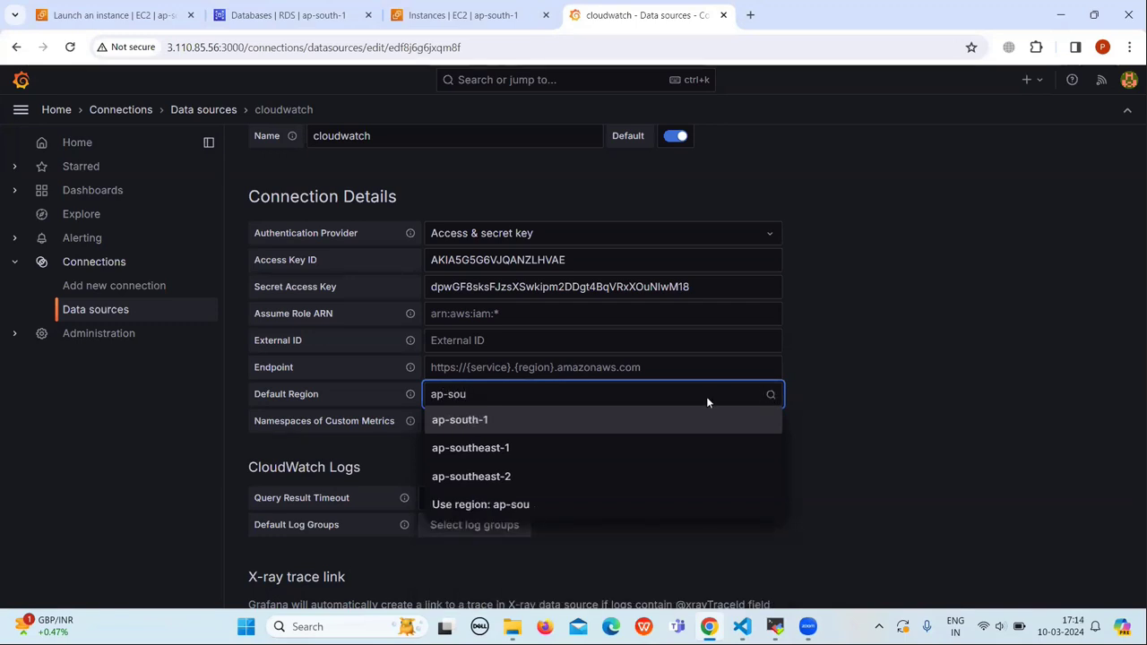
{"action": "left_click", "coordinate": [460, 418]}
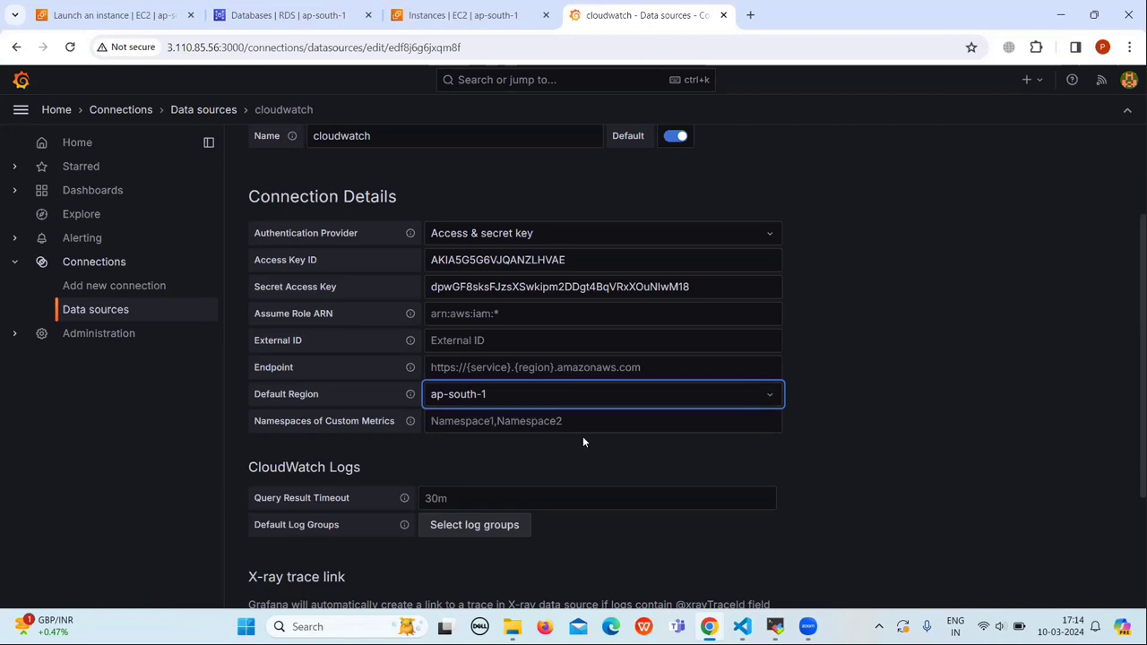
{"action": "scroll", "coordinate": [573, 394], "scroll_direction": "down", "scroll_amount": 2}
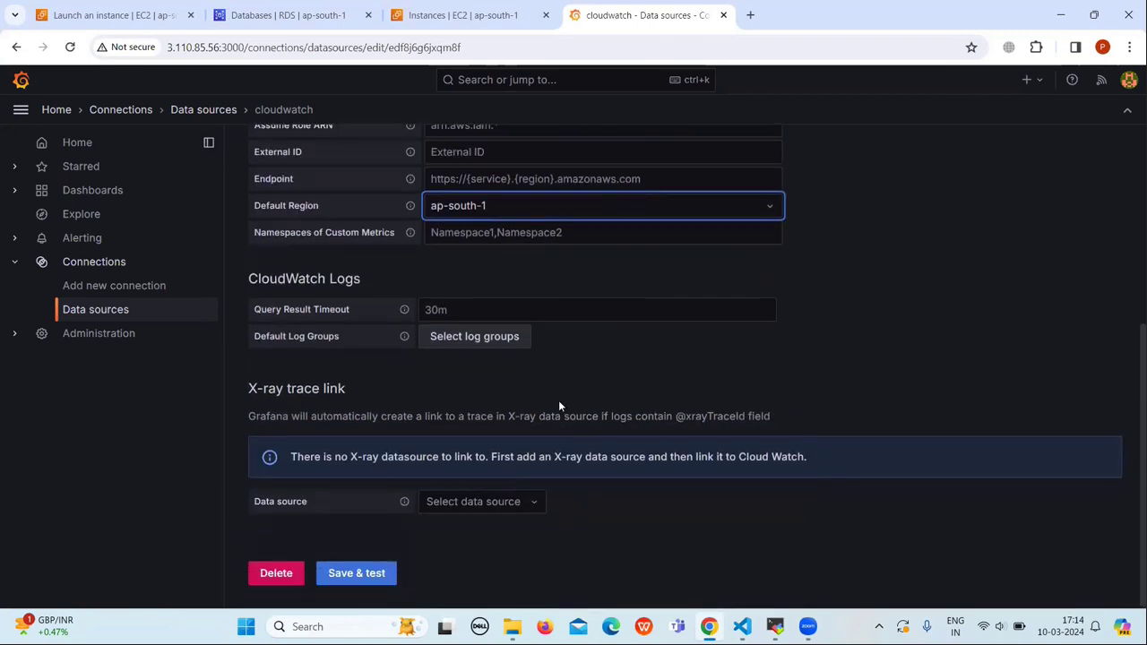
Step: Save and test the cloudwatch data source, then return to the top of its settings
{"action": "left_click", "coordinate": [375, 576]}
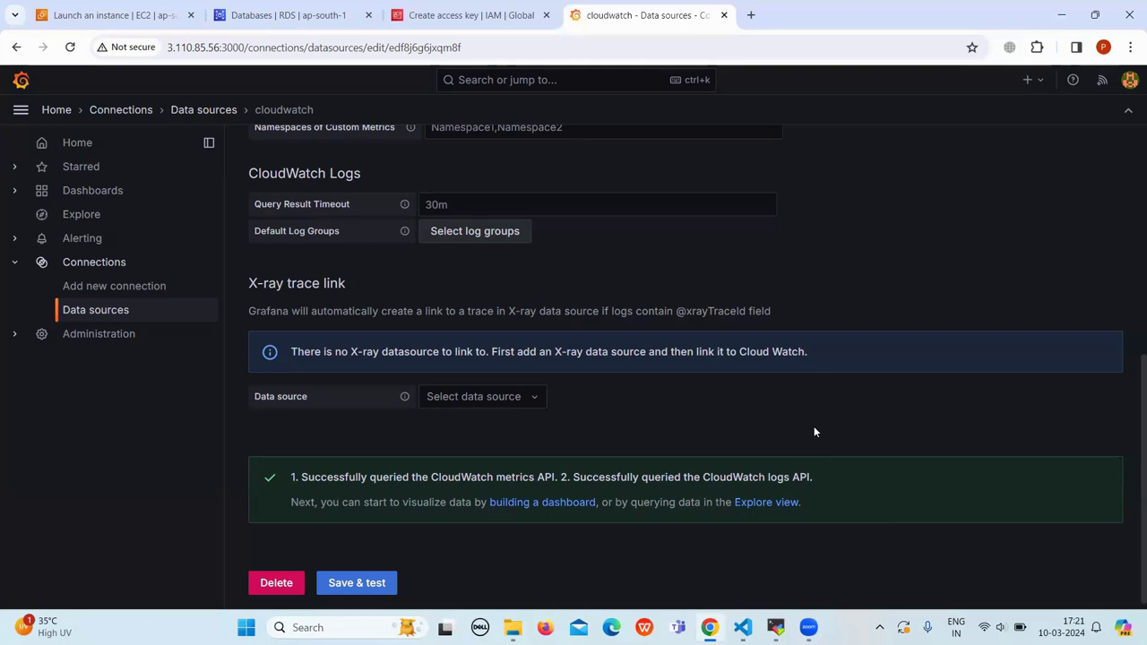
{"action": "scroll", "coordinate": [814, 432], "scroll_direction": "up", "scroll_amount": 1}
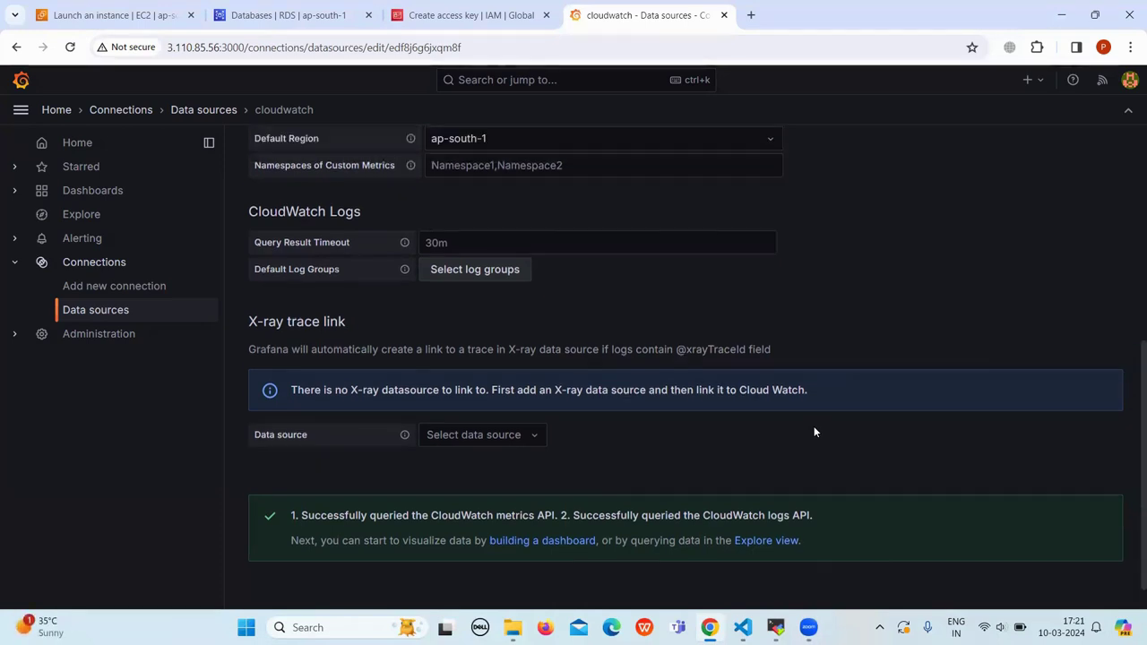
{"action": "scroll", "coordinate": [814, 432], "scroll_direction": "up", "scroll_amount": 5}
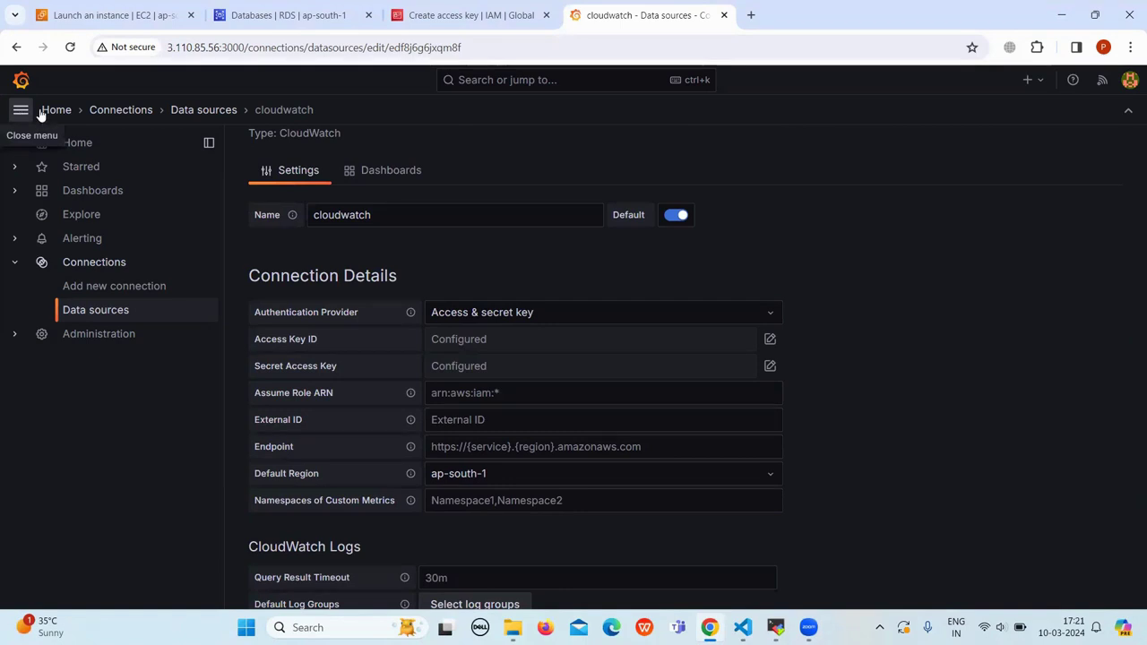
Step: From Home > Dashboards, create a new dashboard and add its first visualization
{"action": "left_click", "coordinate": [54, 111]}
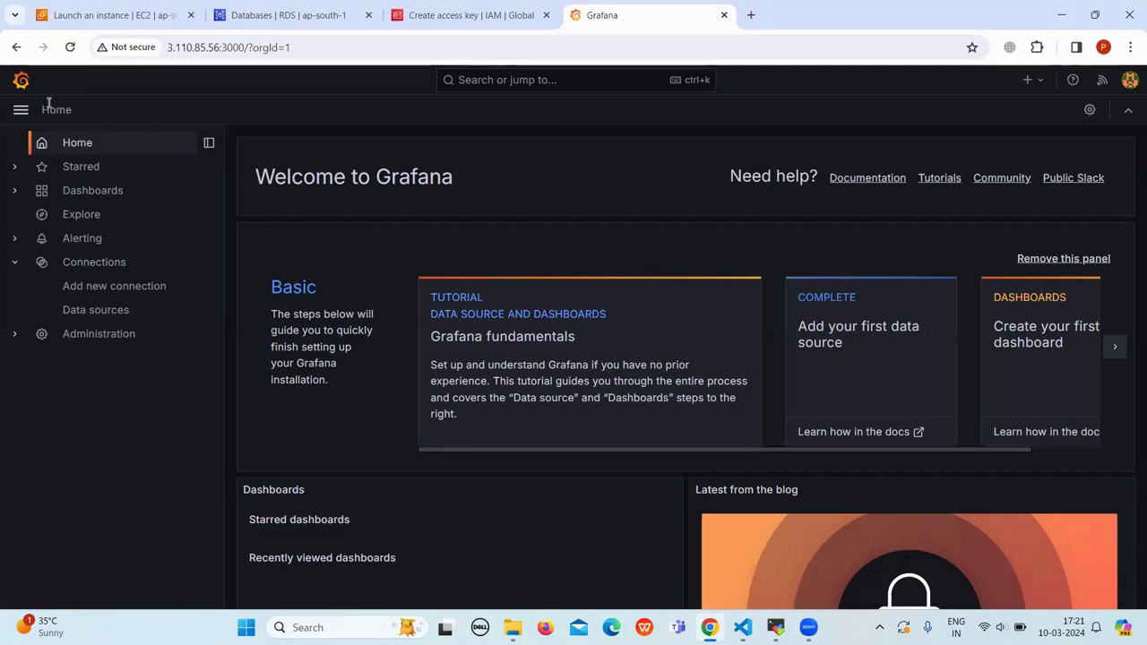
{"action": "left_click", "coordinate": [98, 195]}
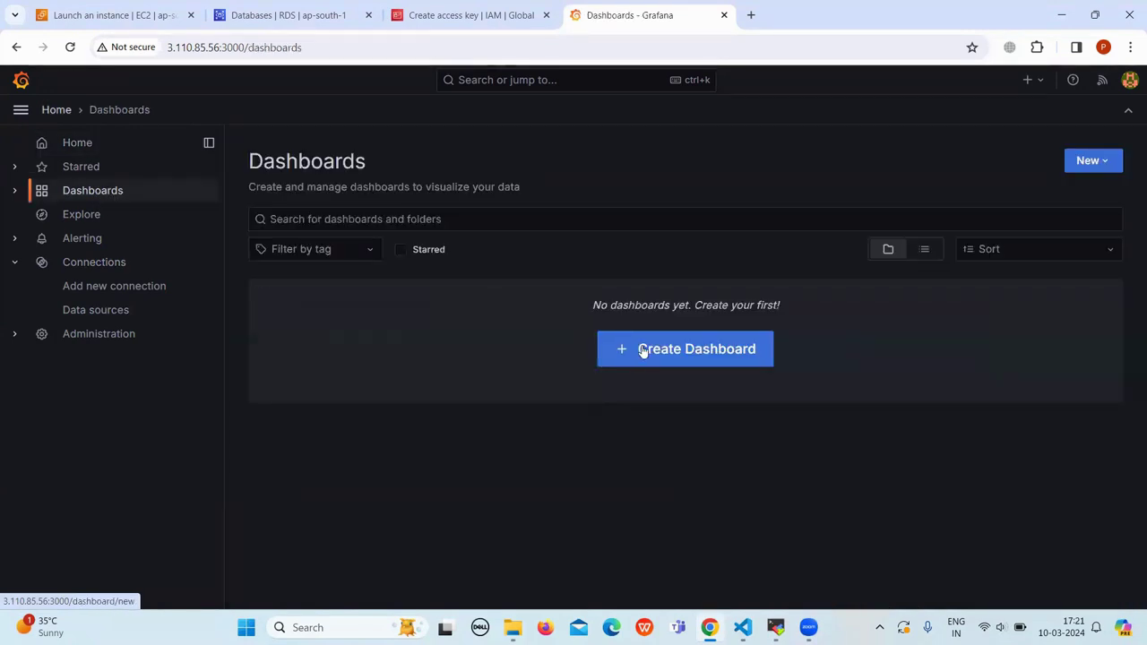
{"action": "left_click", "coordinate": [718, 364]}
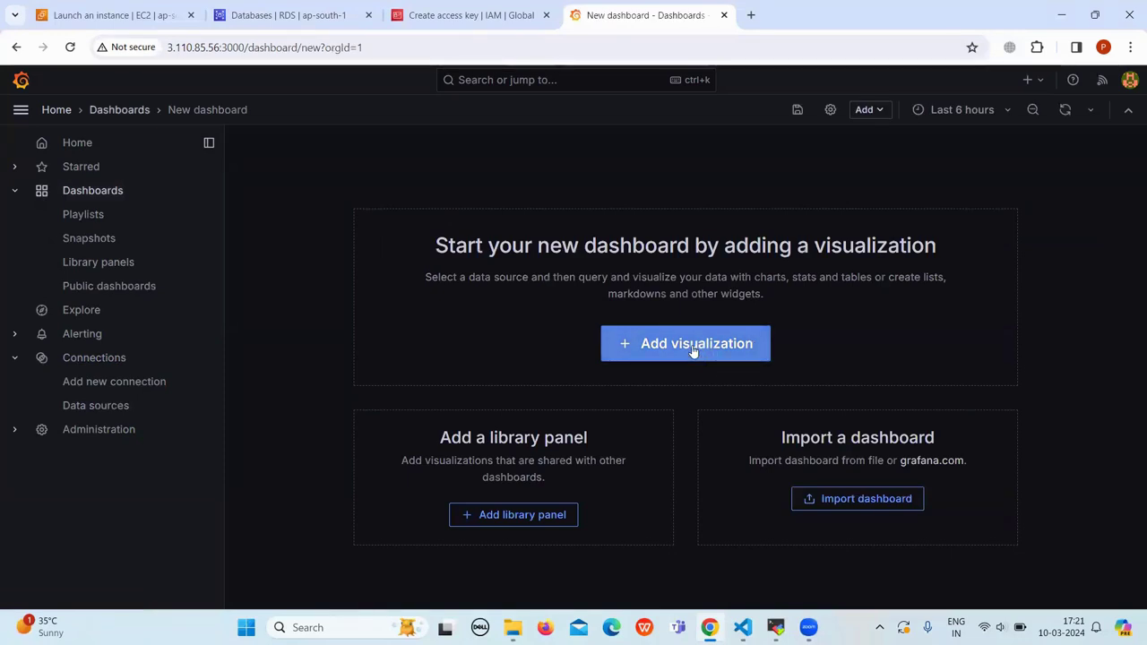
{"action": "left_click", "coordinate": [693, 351]}
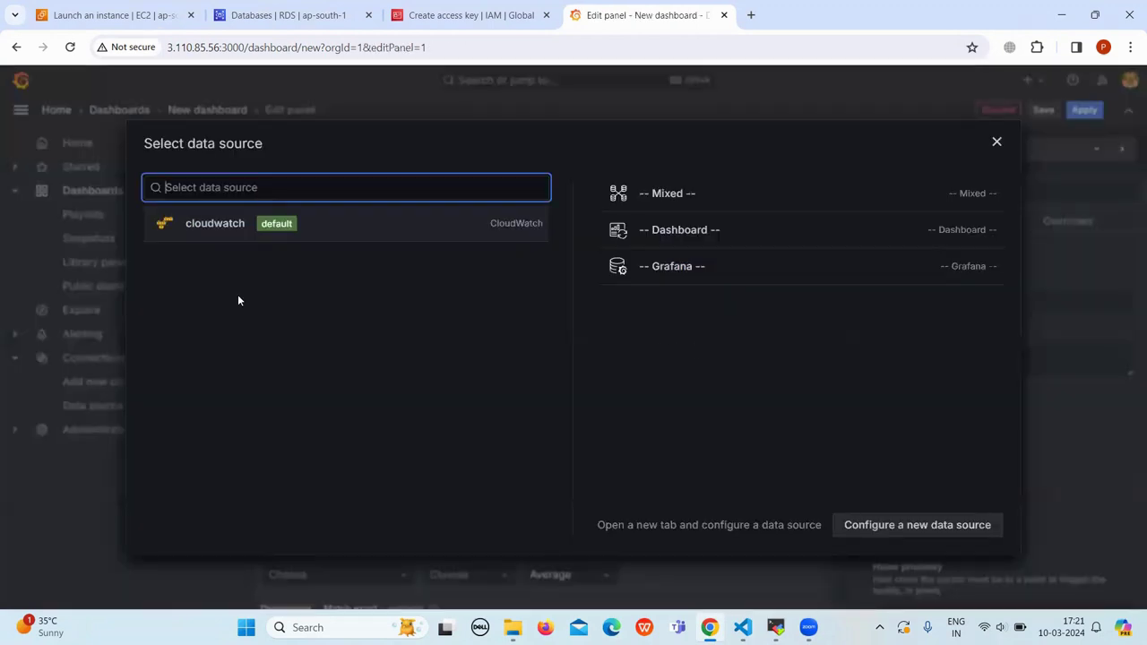
Step: Choose cloudwatch as the panel's data source and hide the side navigation to widen the editor
{"action": "left_click", "coordinate": [216, 225]}
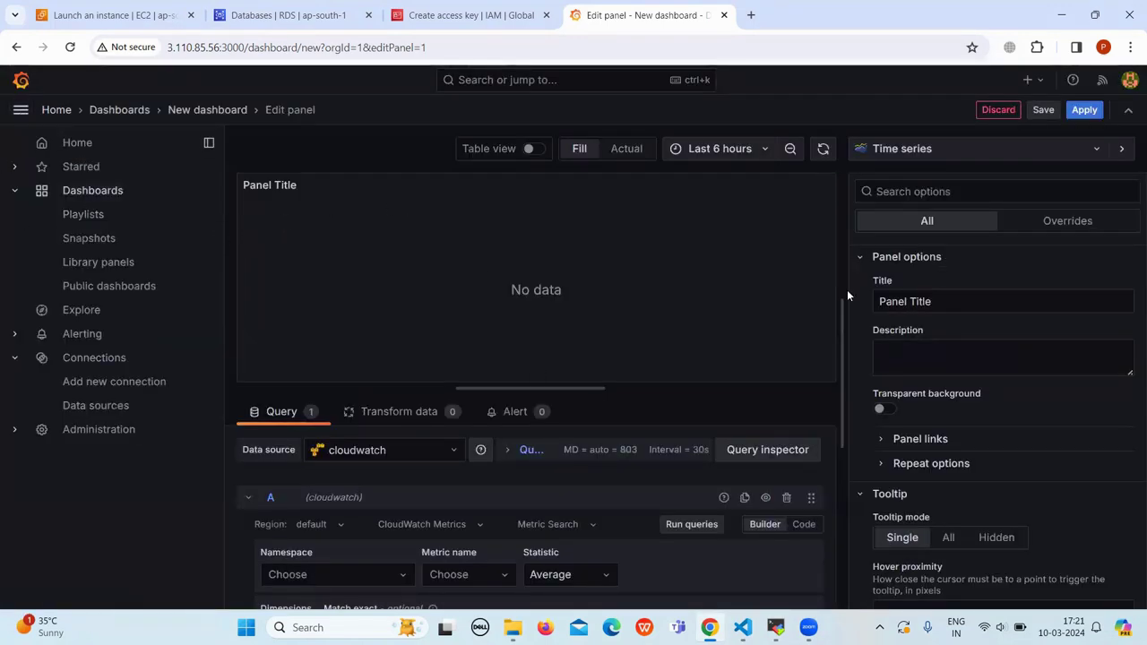
{"action": "left_click", "coordinate": [21, 109]}
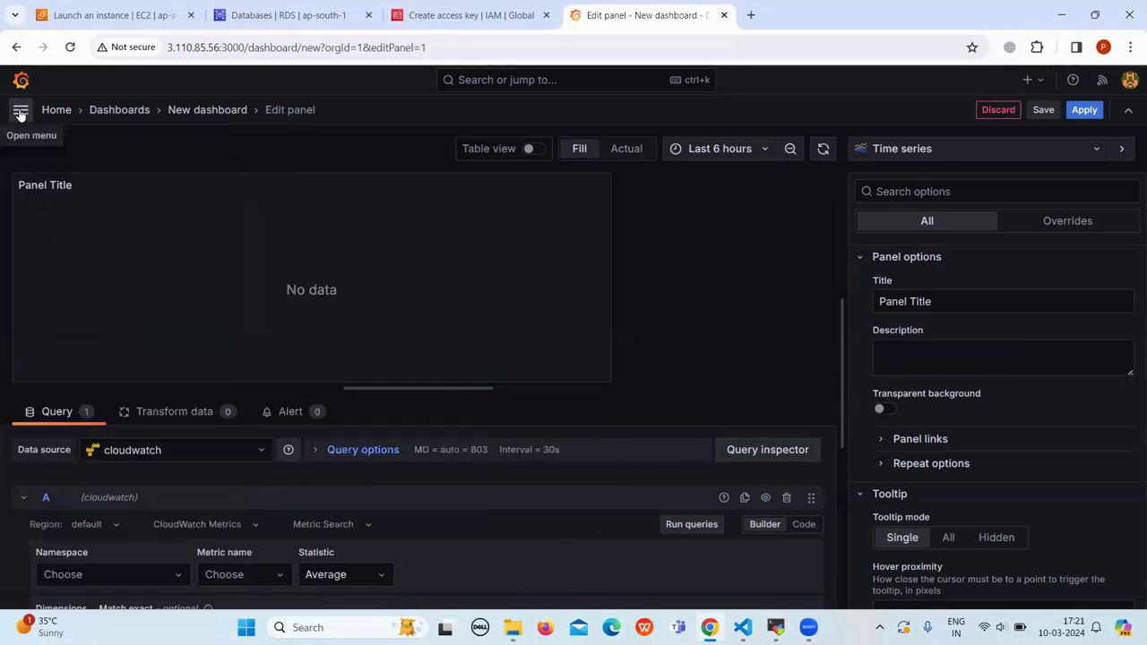
{"action": "scroll", "coordinate": [281, 509], "scroll_direction": "down", "scroll_amount": 1}
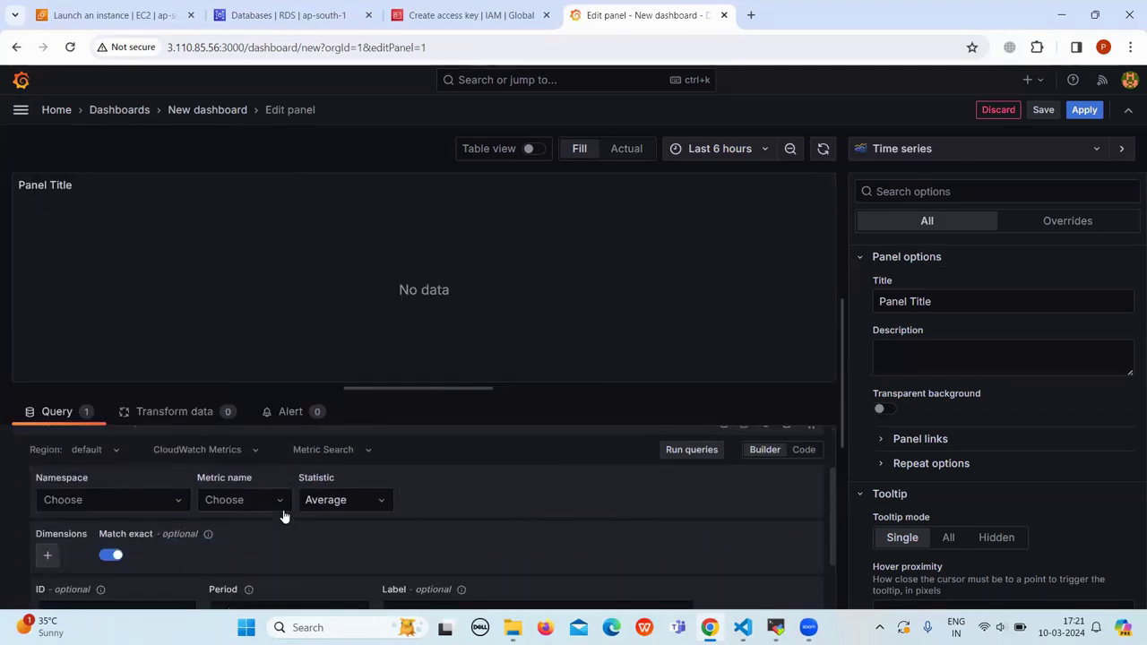
{"action": "scroll", "coordinate": [190, 513], "scroll_direction": "up", "scroll_amount": 1}
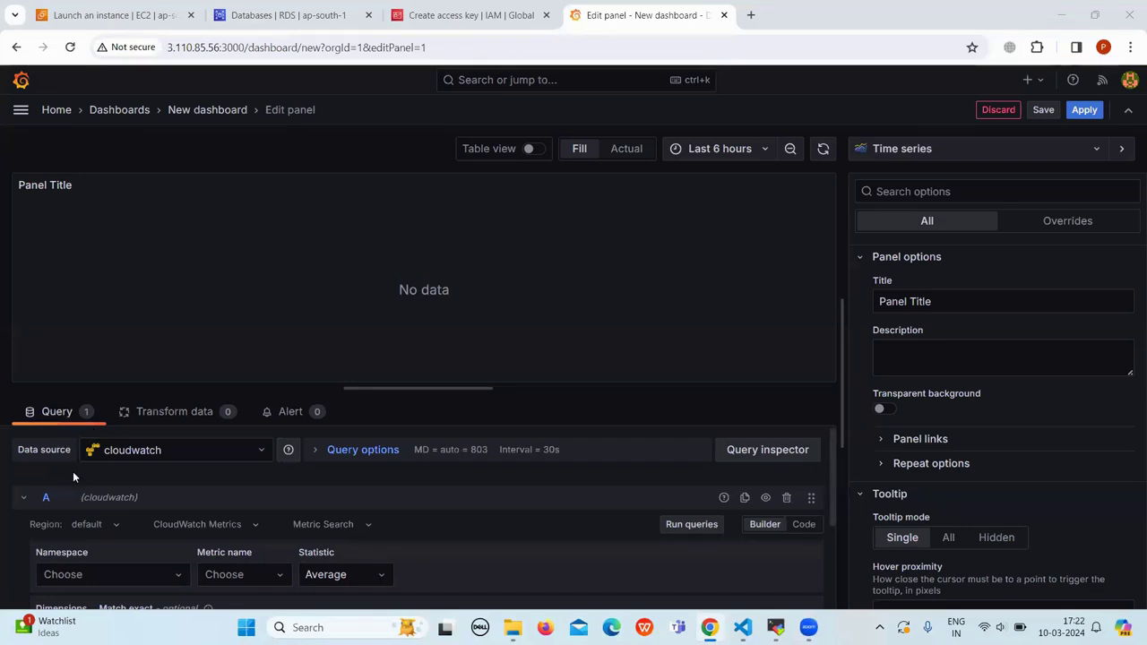
Step: Set the query to namespace AWS/EC2, metric CPUUtilization, statistic Average
{"action": "scroll", "coordinate": [73, 471], "scroll_direction": "down", "scroll_amount": 1}
{"action": "left_click", "coordinate": [176, 502]}
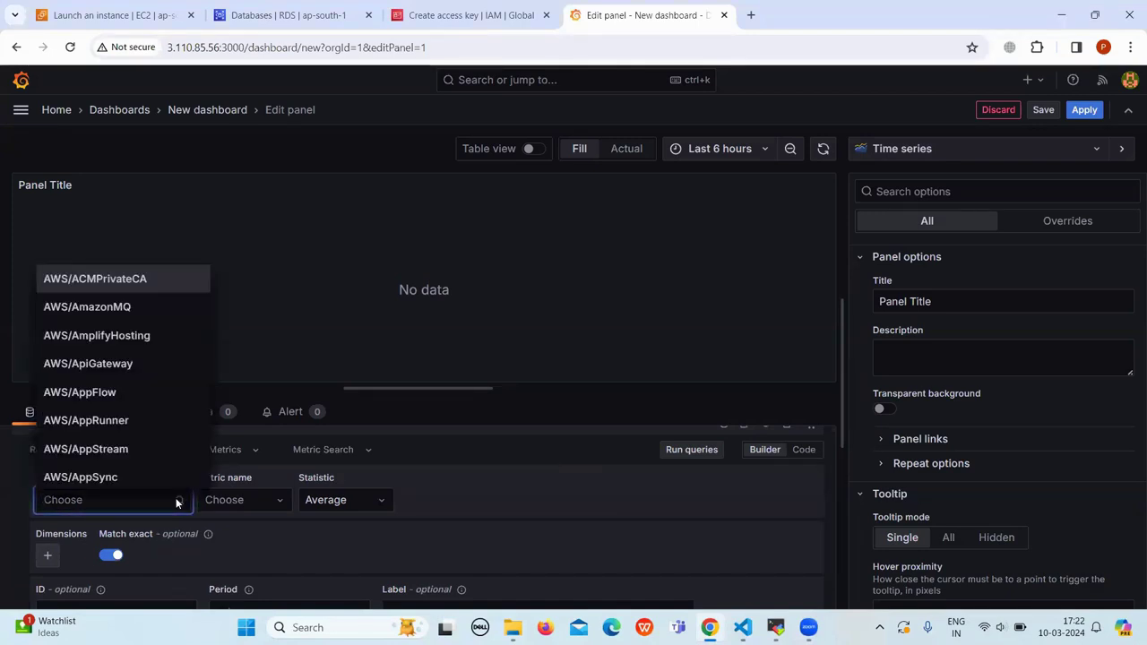
{"action": "type", "text": "AWS?ec2"}
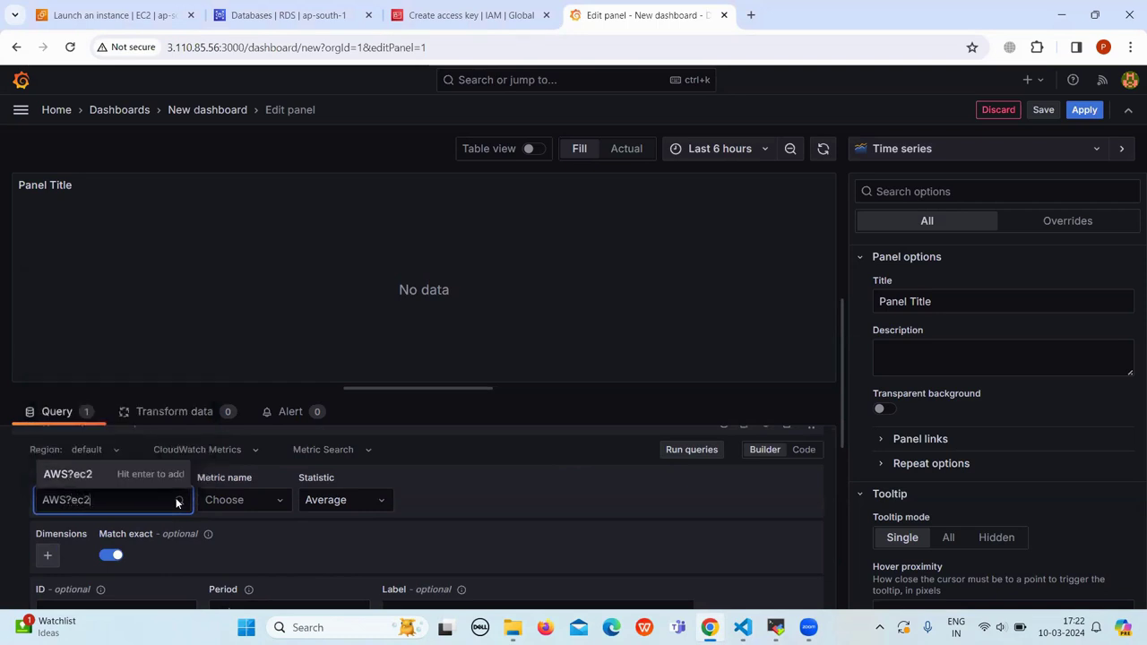
{"action": "key", "text": "BackSpace"}
{"action": "key", "text": "BackSpace"}
{"action": "key", "text": "BackSpace"}
{"action": "key", "text": "BackSpace"}
{"action": "type", "text": "/ec2"}
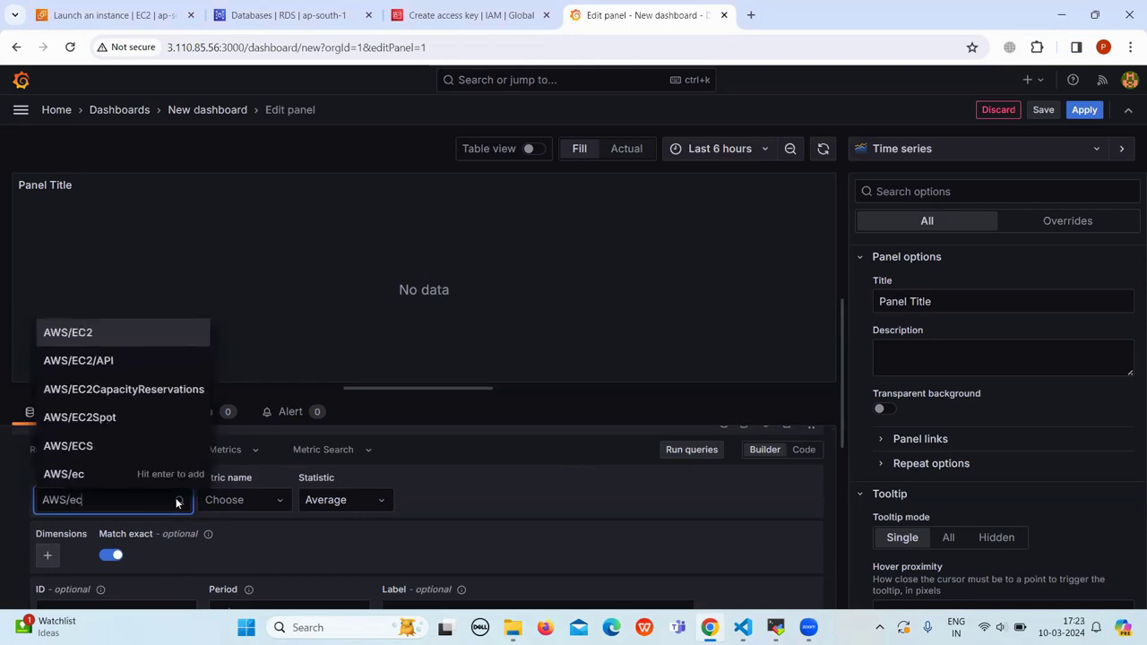
{"action": "left_click", "coordinate": [98, 390]}
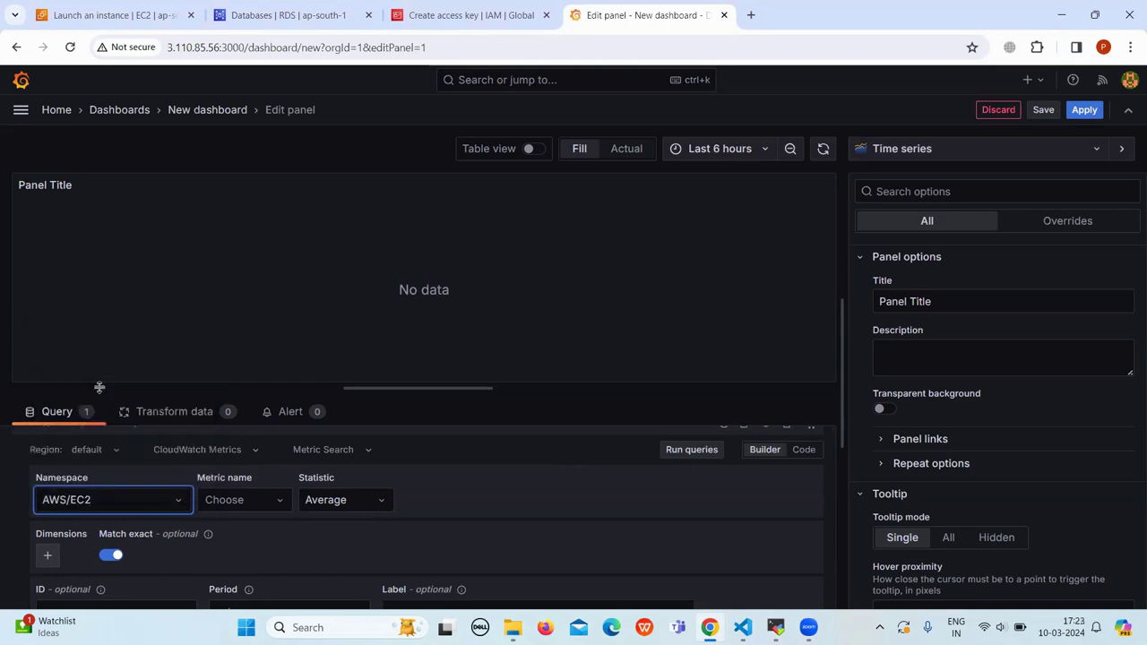
{"action": "left_click", "coordinate": [277, 505]}
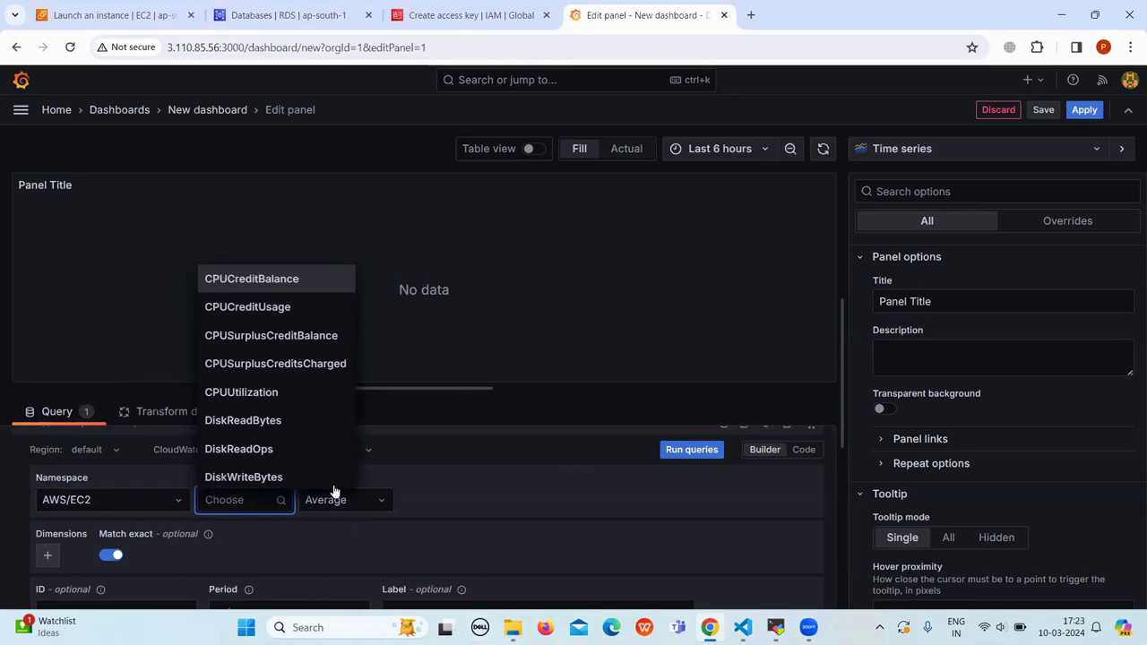
{"action": "left_click", "coordinate": [242, 391]}
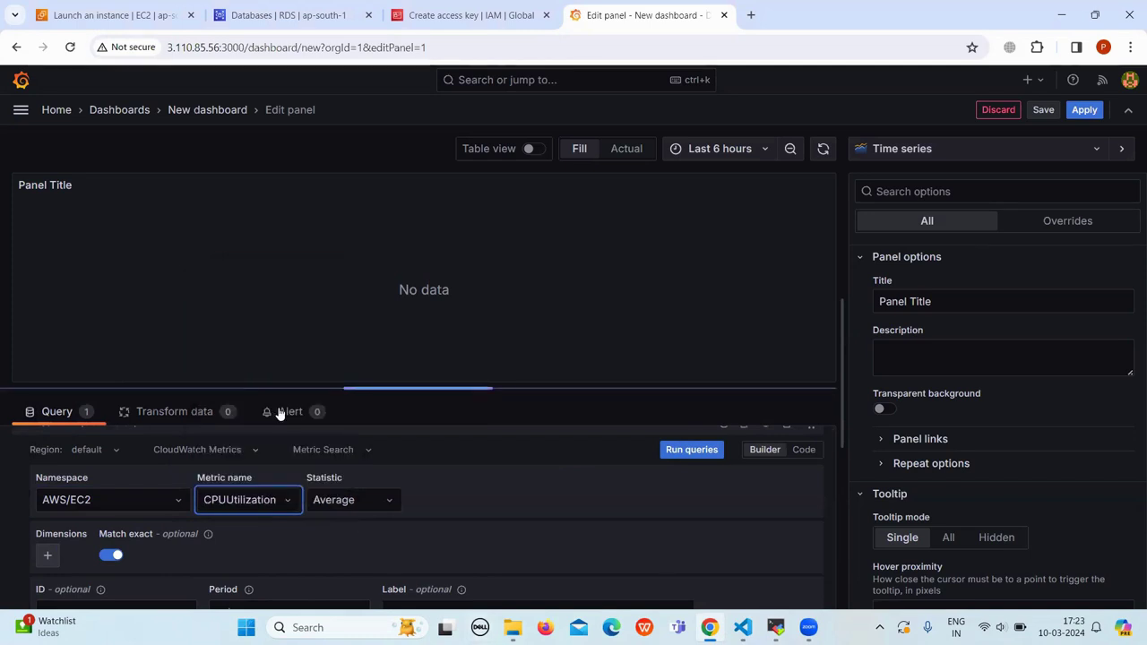
{"action": "left_click", "coordinate": [391, 504]}
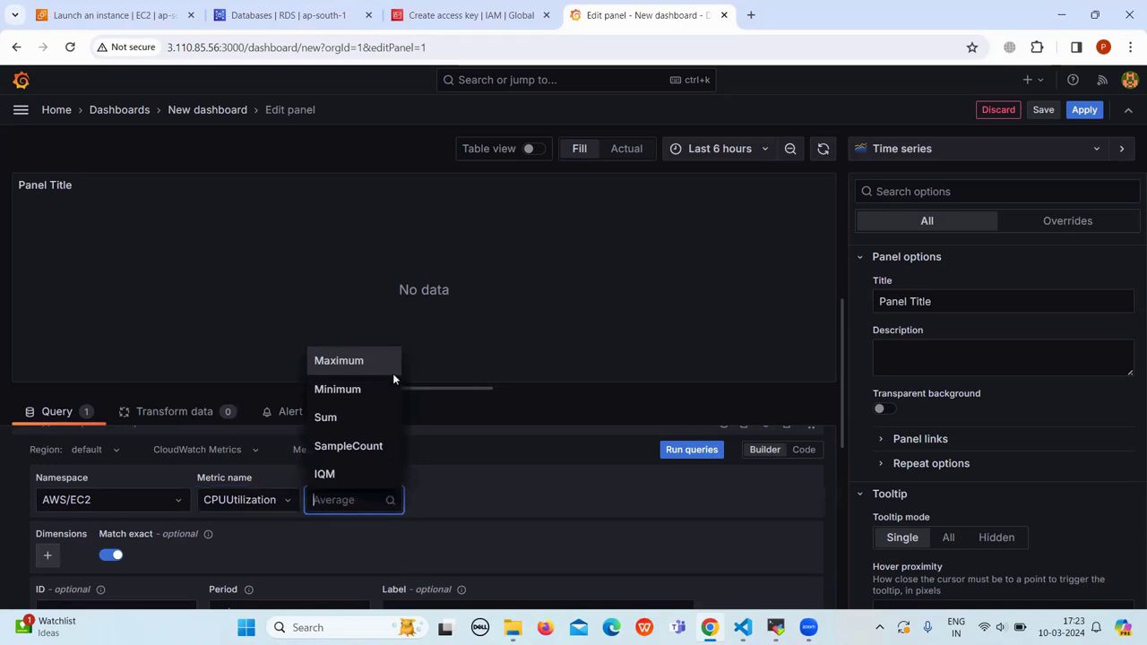
{"action": "left_click", "coordinate": [412, 519]}
Step: Add an InstanceId dimension filter and close the IAM access key tab
{"action": "scroll", "coordinate": [162, 502], "scroll_direction": "down", "scroll_amount": 2}
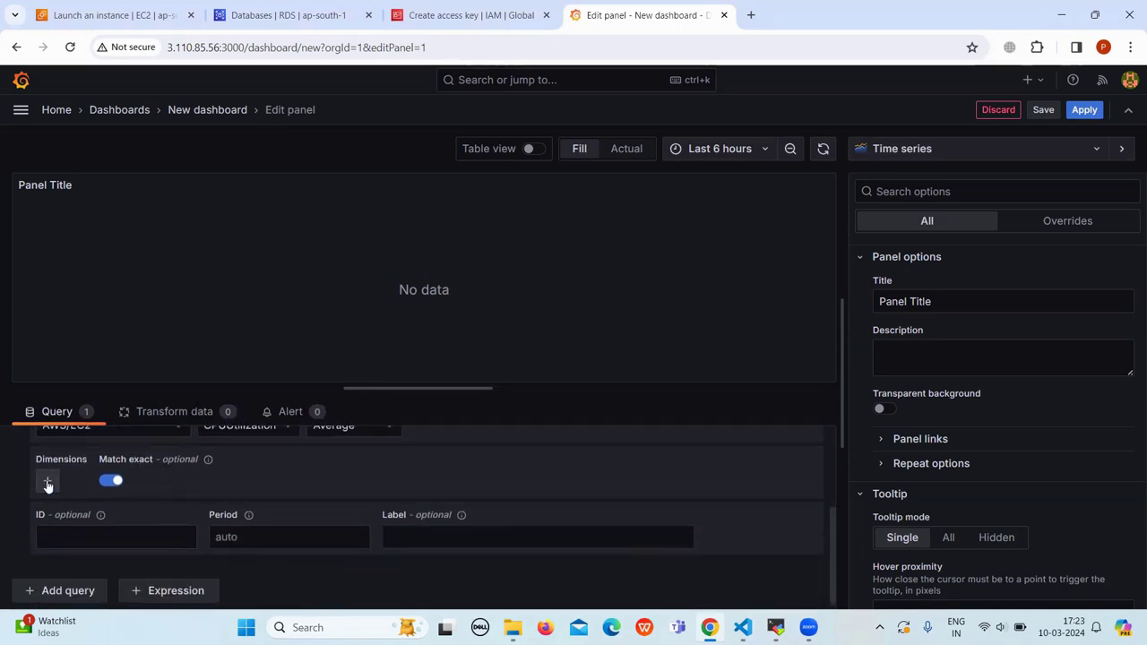
{"action": "left_click", "coordinate": [48, 484]}
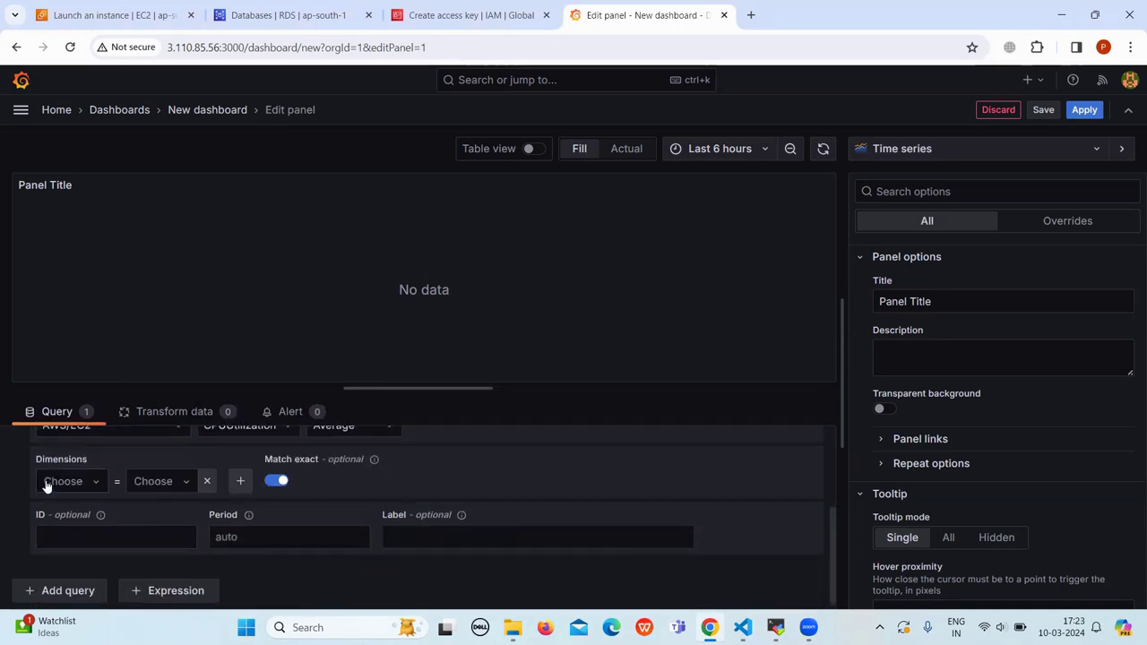
{"action": "left_click", "coordinate": [94, 485]}
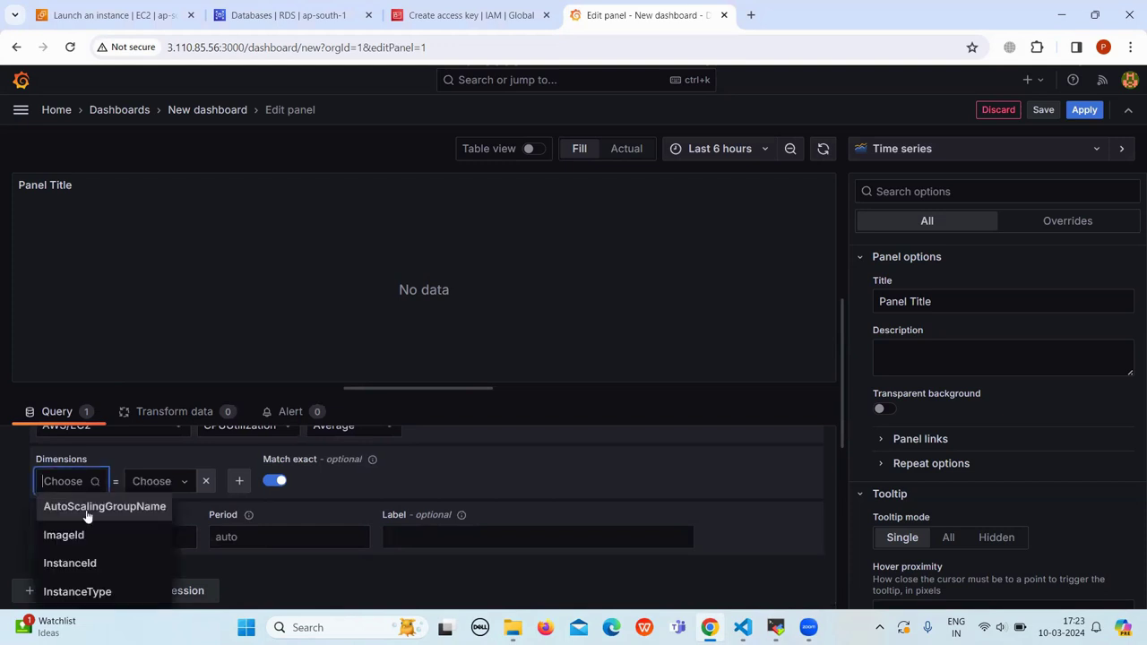
{"action": "left_click", "coordinate": [108, 564]}
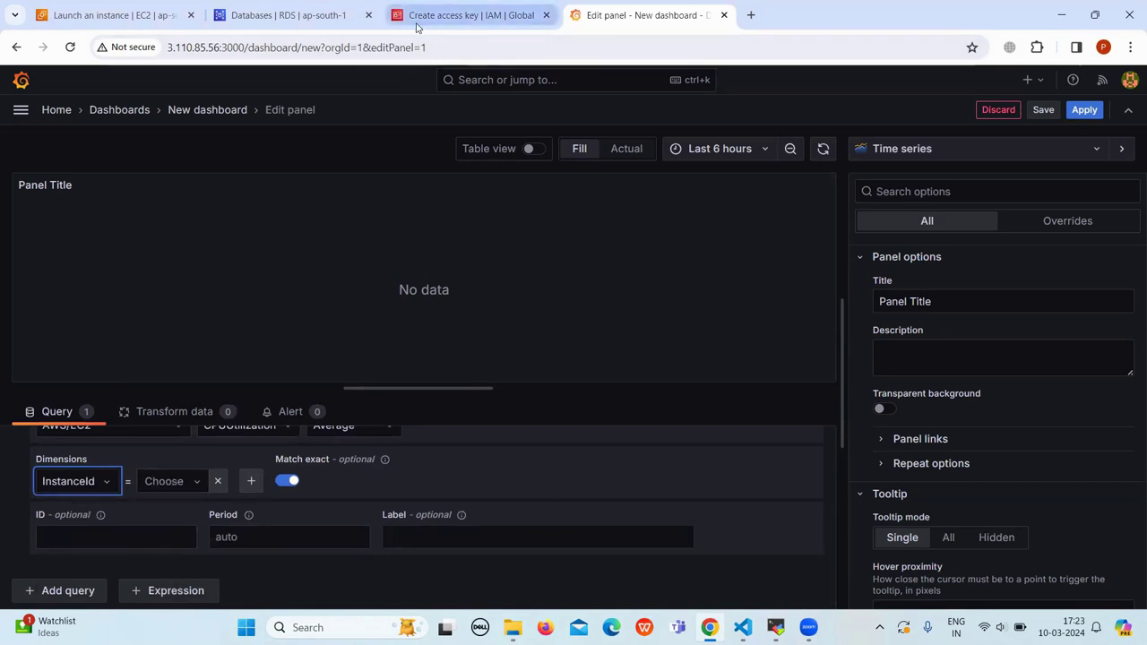
{"action": "left_click", "coordinate": [541, 25]}
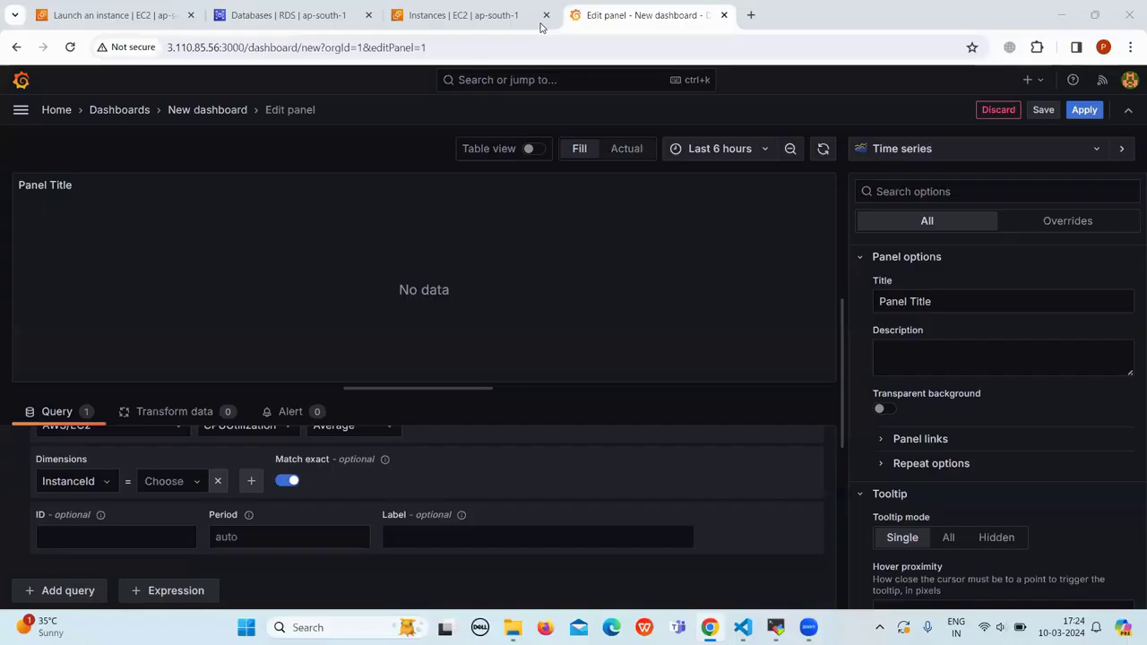
{"action": "left_click", "coordinate": [196, 485]}
{"action": "left_click", "coordinate": [197, 484]}
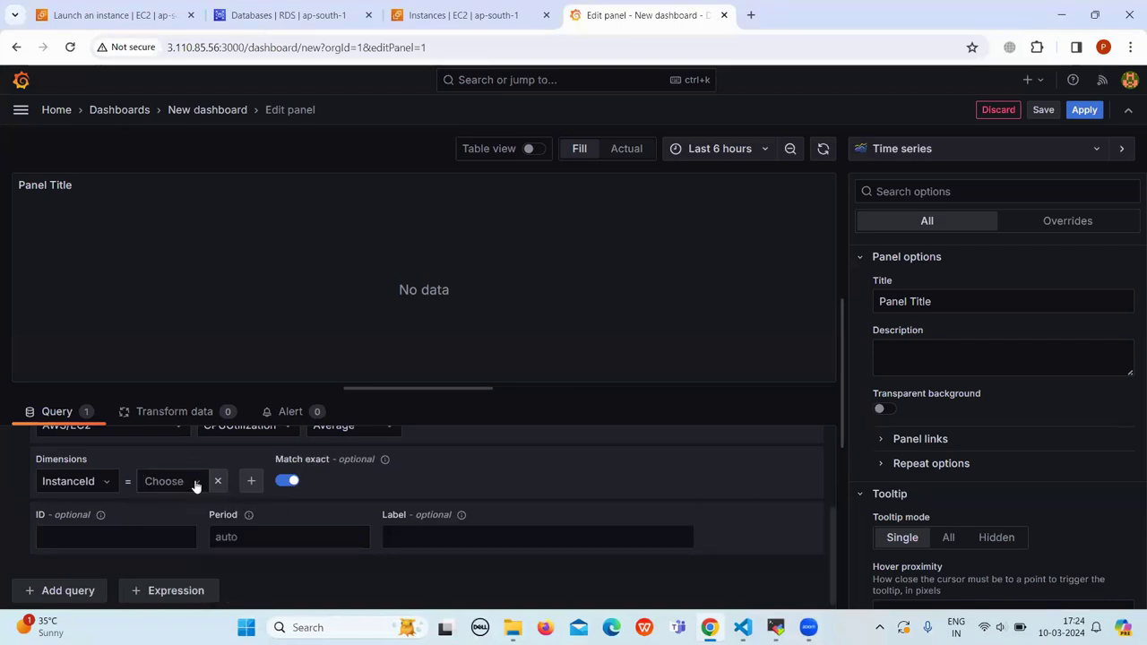
Step: Copy the grafana instance's ID from the EC2 Instances page, then return to Grafana
{"action": "left_click", "coordinate": [425, 18]}
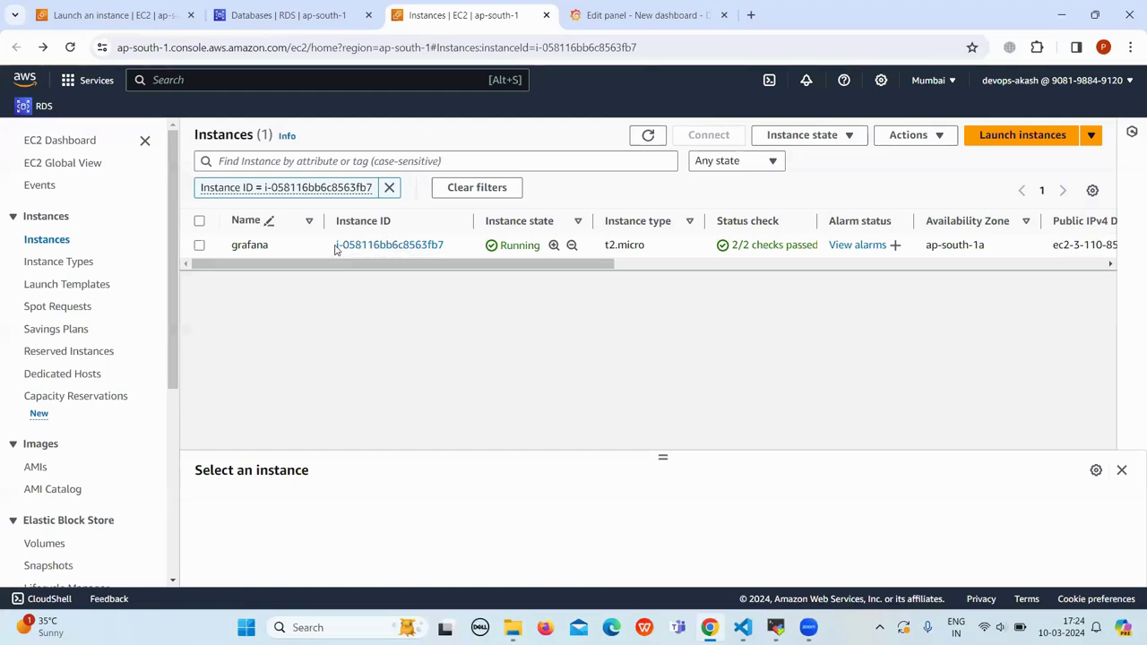
{"action": "left_click_drag", "start_coordinate": [336, 246], "coordinate": [453, 256]}
{"action": "key", "text": "ctrl+c"}
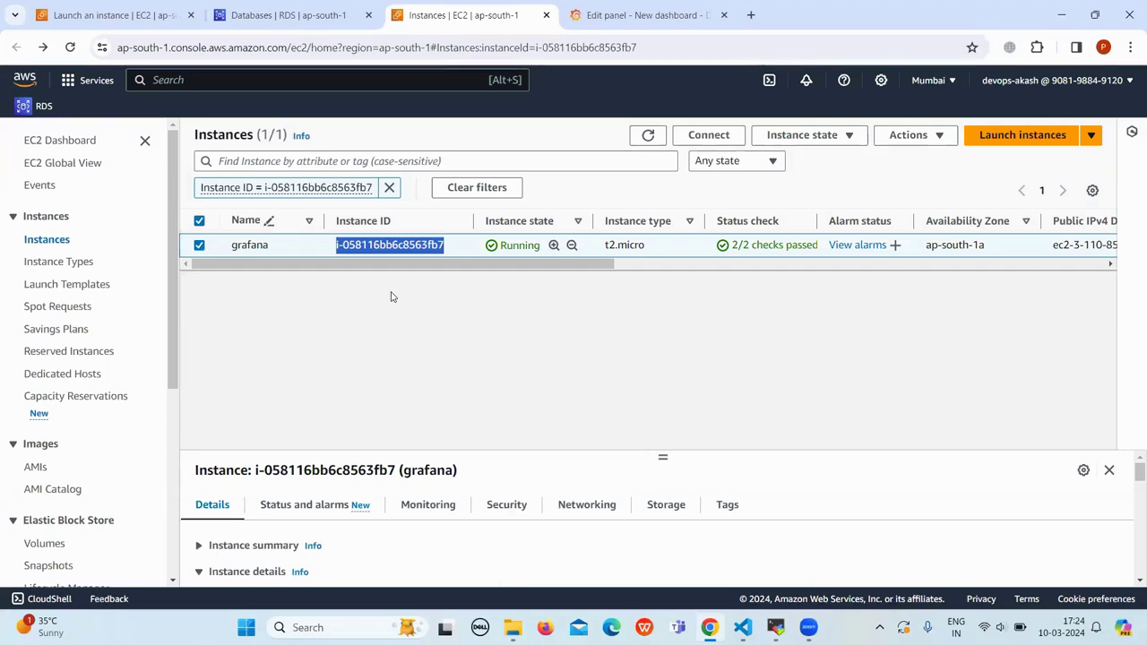
{"action": "key", "text": "ctrl+Tab"}
Step: Paste the copied EC2 instance ID as the InstanceId value and run the query to plot CPUUtilization
{"action": "left_click", "coordinate": [168, 485]}
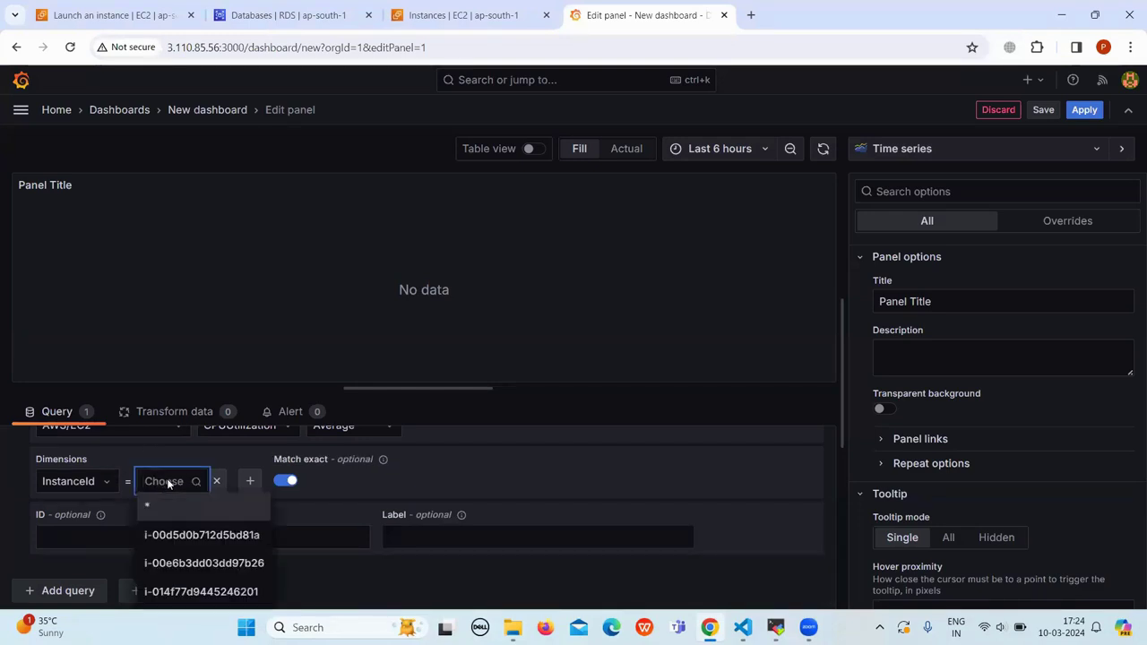
{"action": "key", "text": "ctrl+v"}
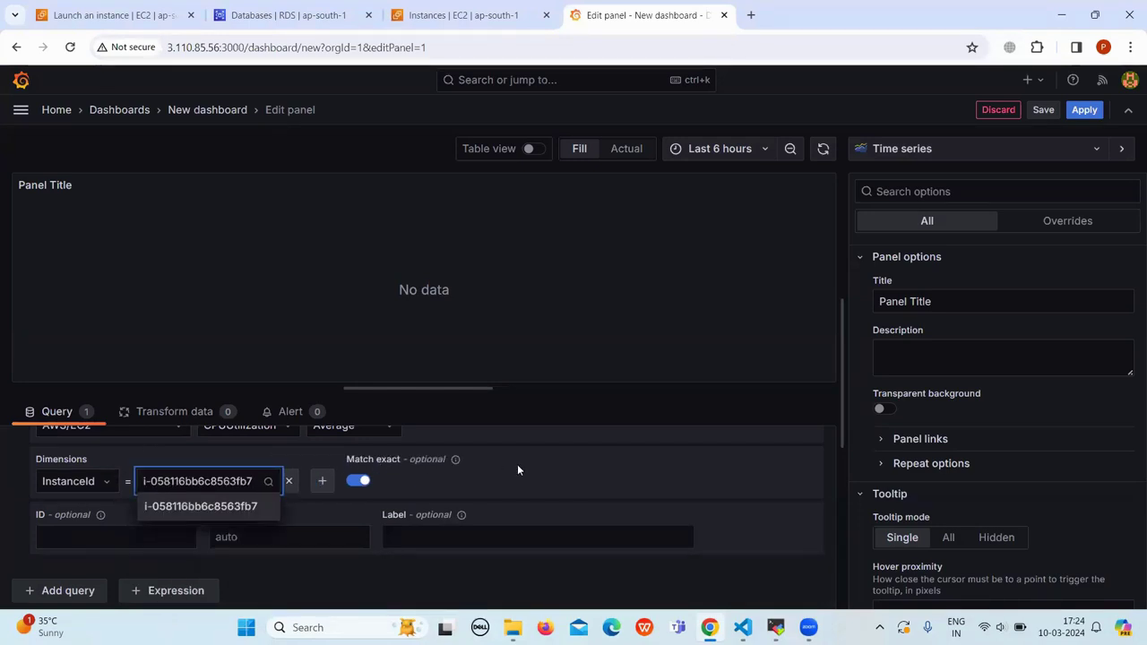
{"action": "left_click", "coordinate": [728, 469]}
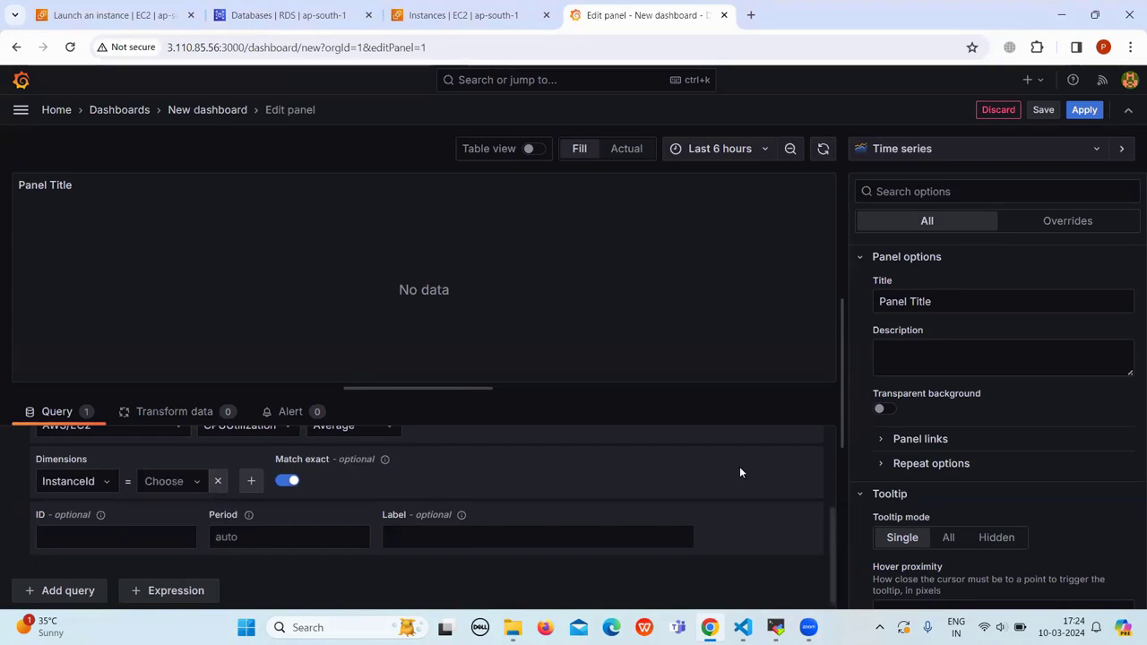
{"action": "scroll", "coordinate": [739, 471], "scroll_direction": "up", "scroll_amount": 3}
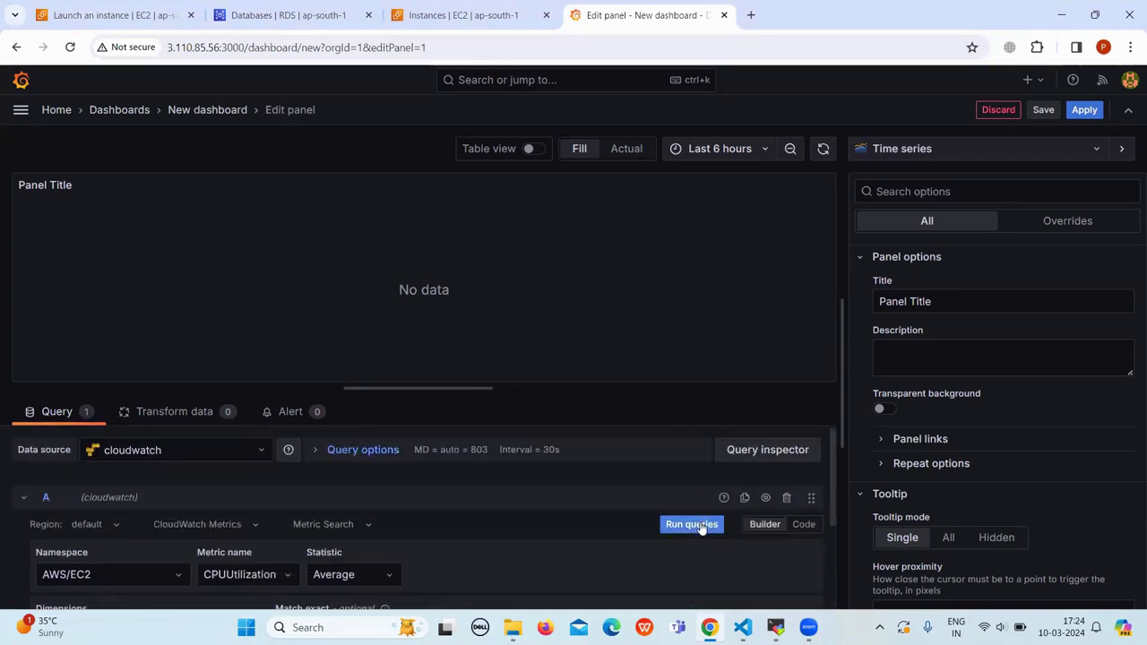
{"action": "left_click", "coordinate": [692, 525]}
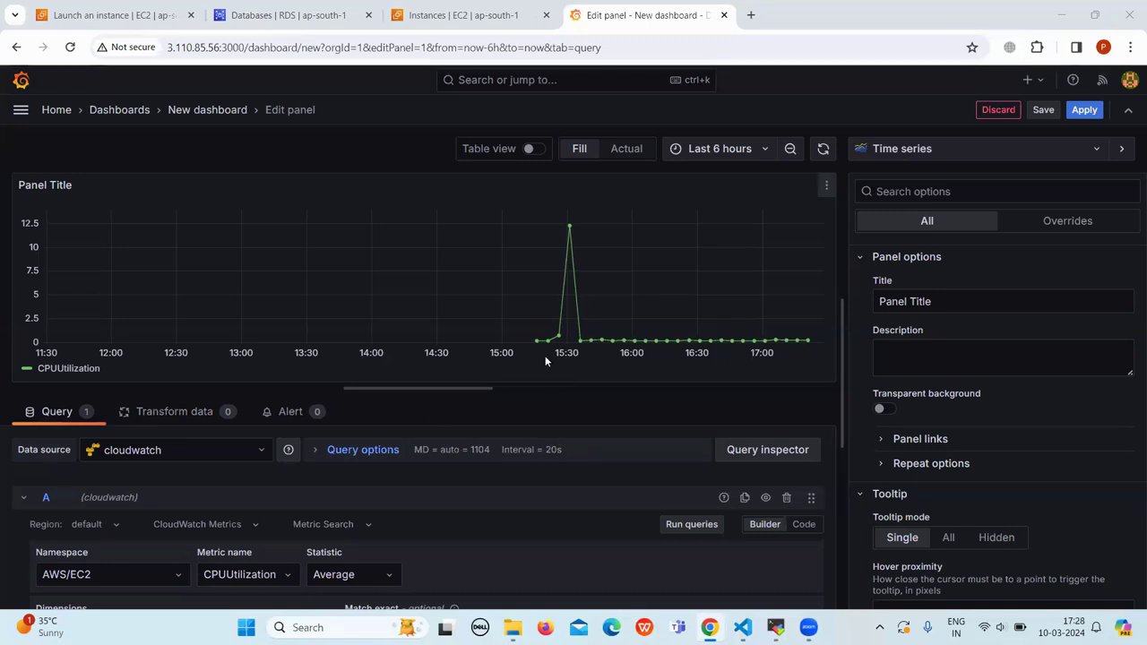
Step: Try the Bar chart and Gauge visualizations, then settle on Stat reading 0.234
{"action": "mouse_move", "coordinate": [532, 340]}
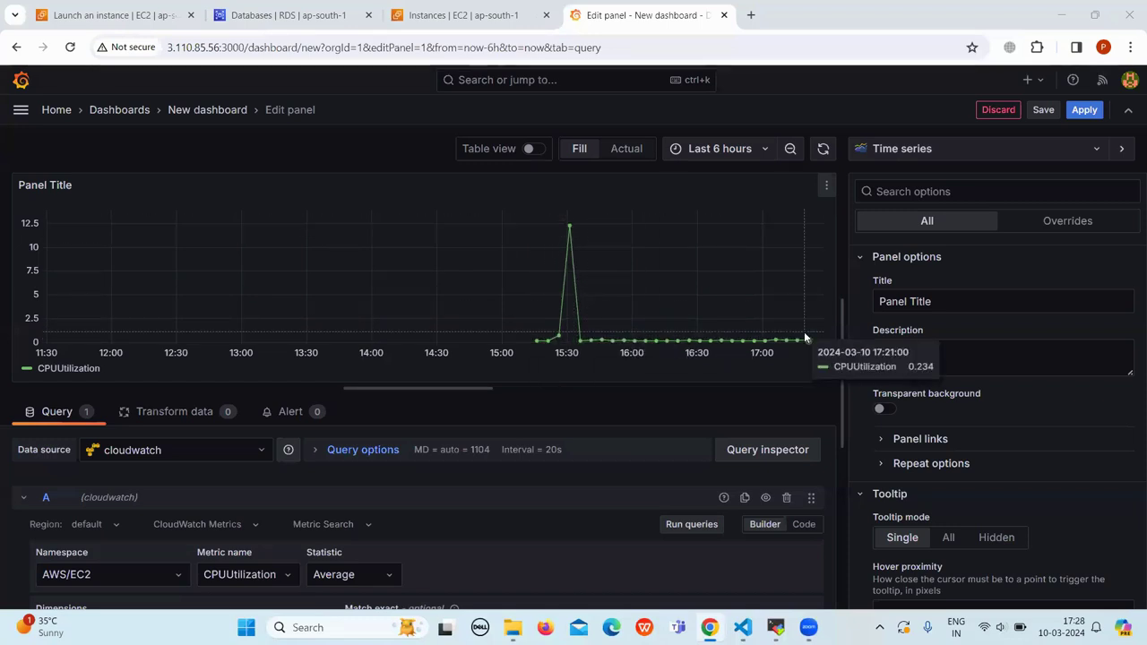
{"action": "left_click", "coordinate": [1100, 151]}
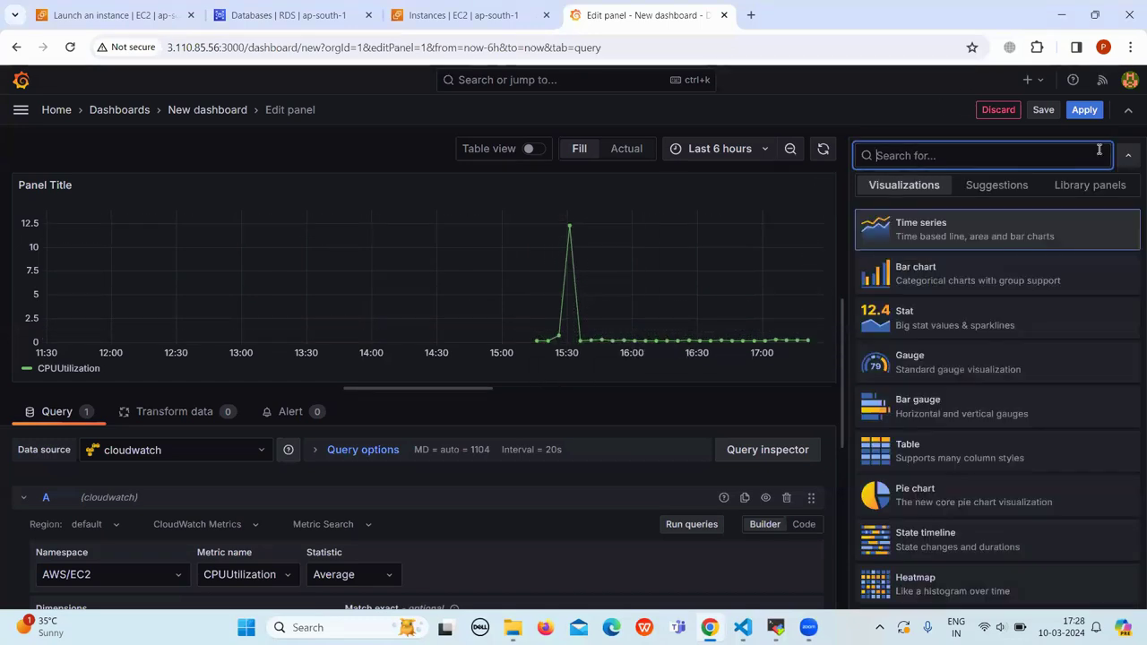
{"action": "left_click", "coordinate": [969, 279]}
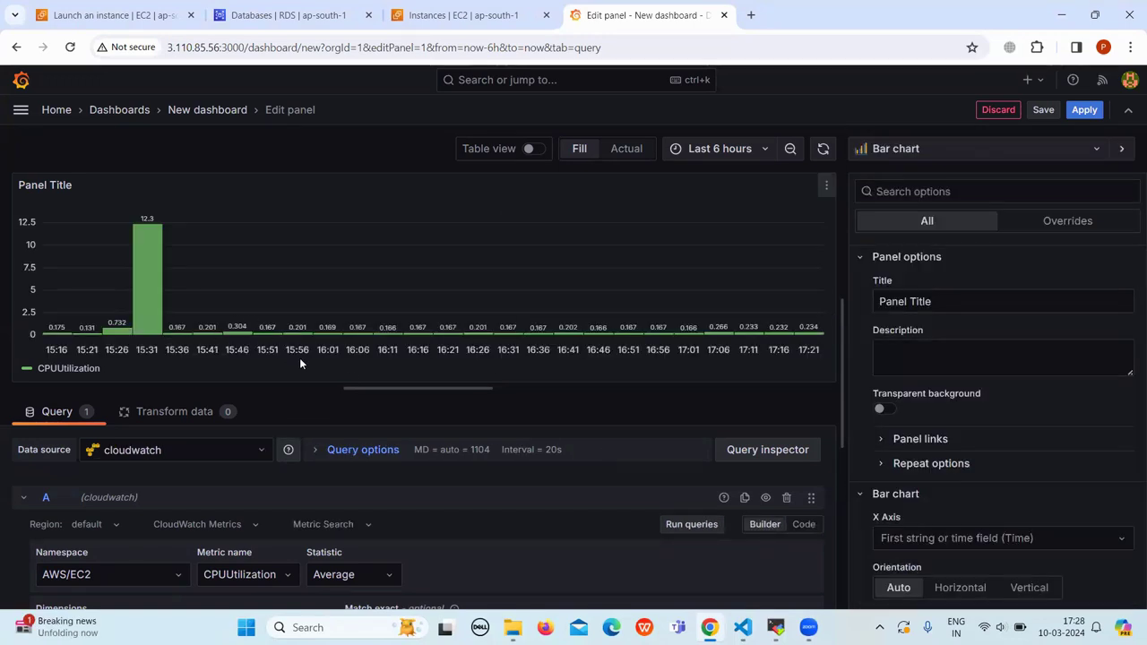
{"action": "left_click", "coordinate": [1045, 149]}
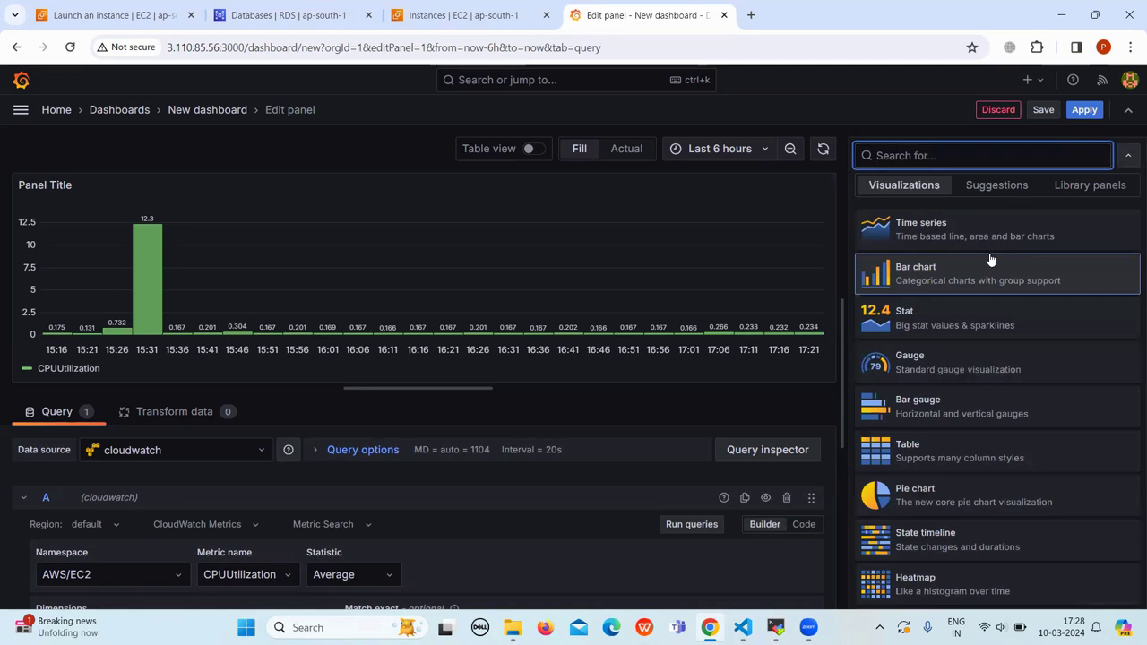
{"action": "left_click", "coordinate": [928, 361]}
{"action": "left_click", "coordinate": [995, 159]}
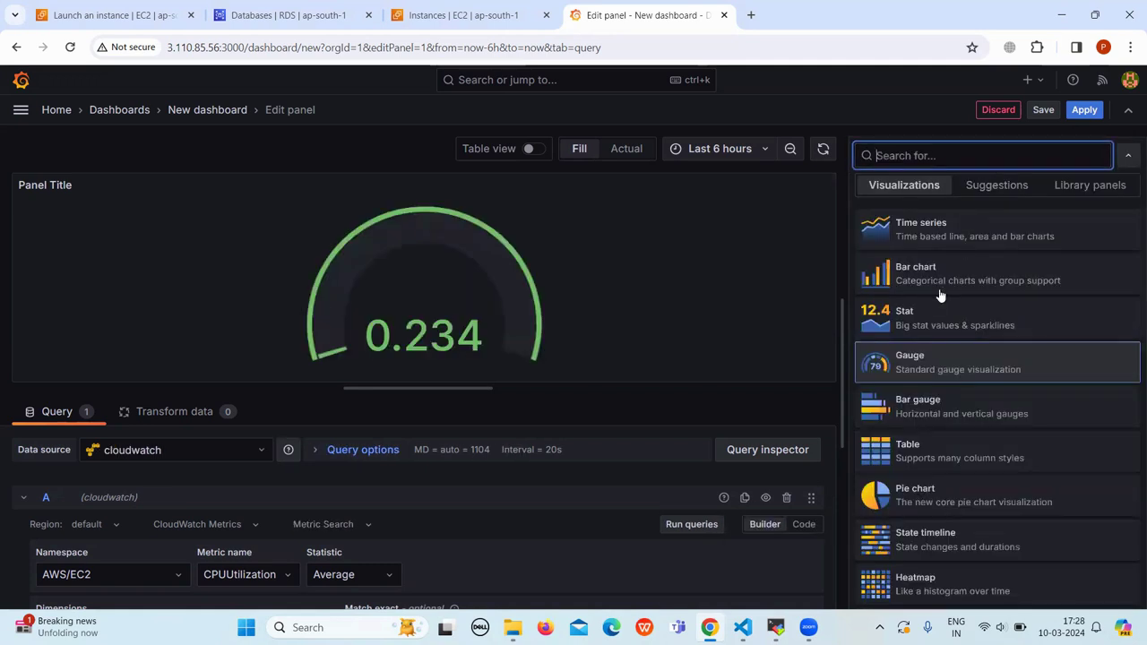
{"action": "left_click", "coordinate": [933, 315]}
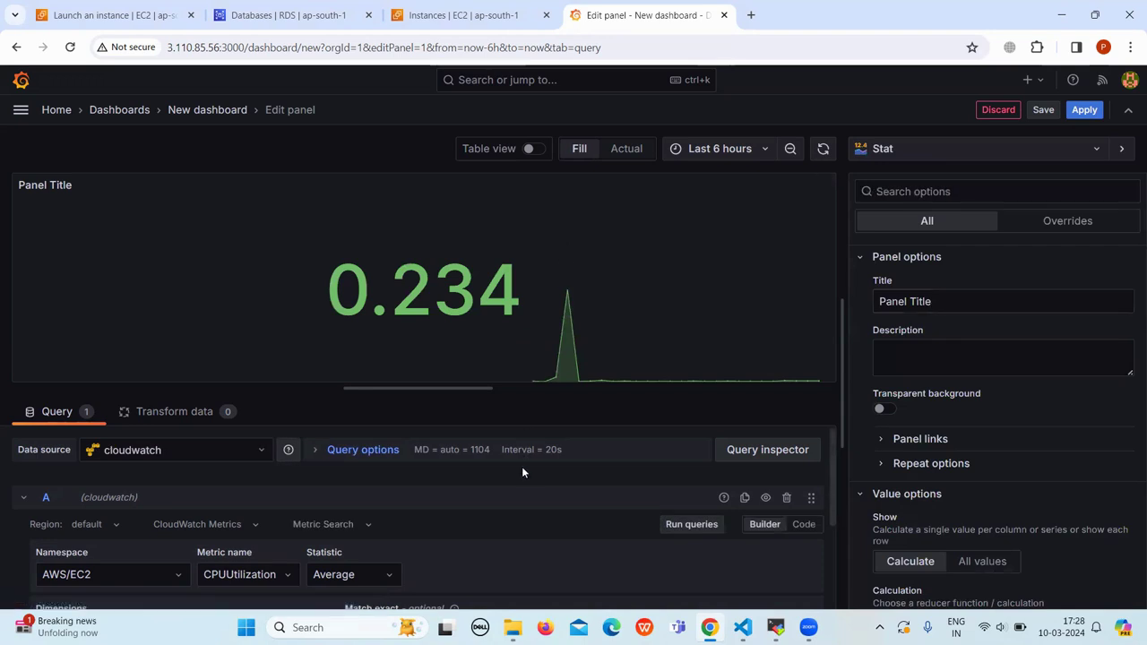
Step: Switch the query namespace from AWS/EC2 to AWS/RDS
{"action": "scroll", "coordinate": [524, 472], "scroll_direction": "down", "scroll_amount": 1}
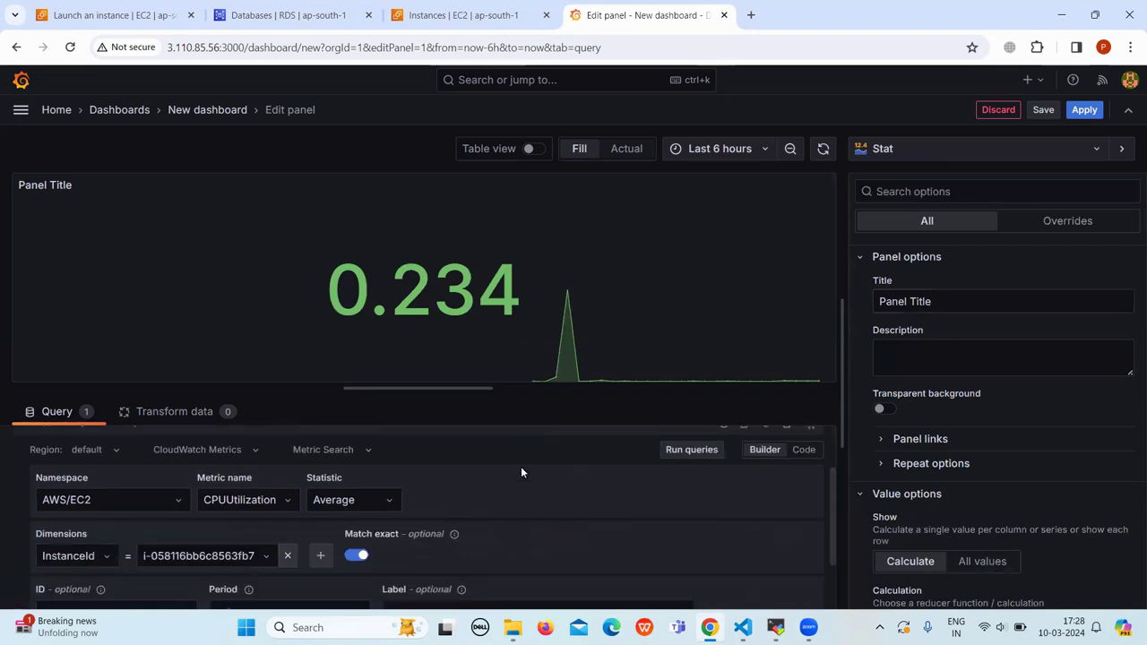
{"action": "left_click", "coordinate": [176, 500]}
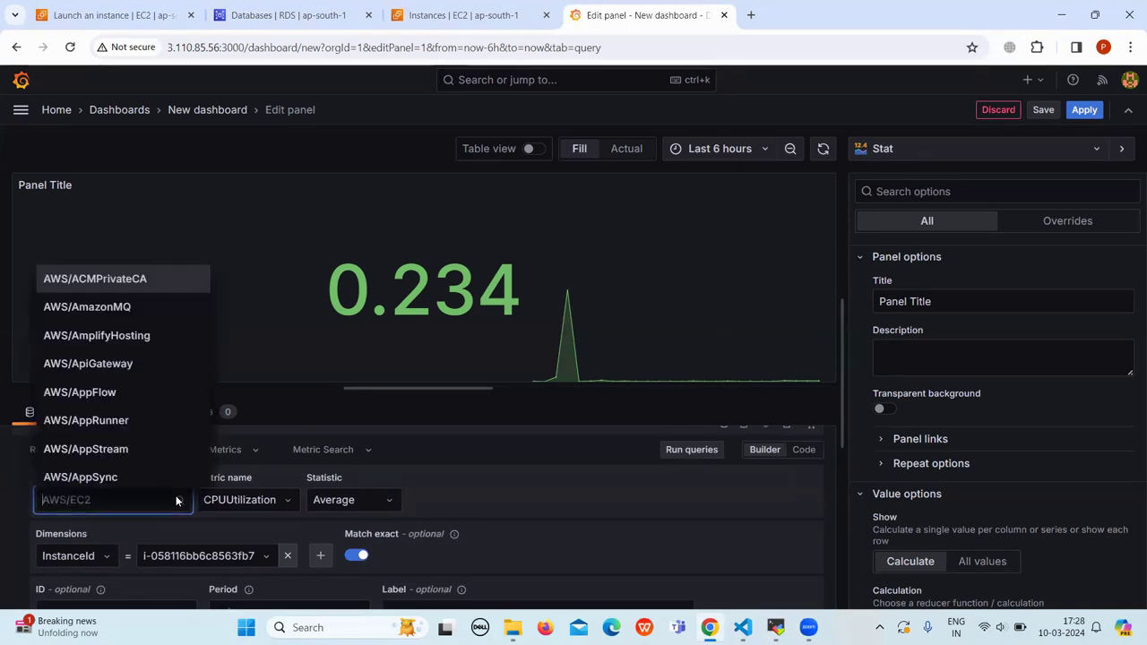
{"action": "type", "text": "aws"}
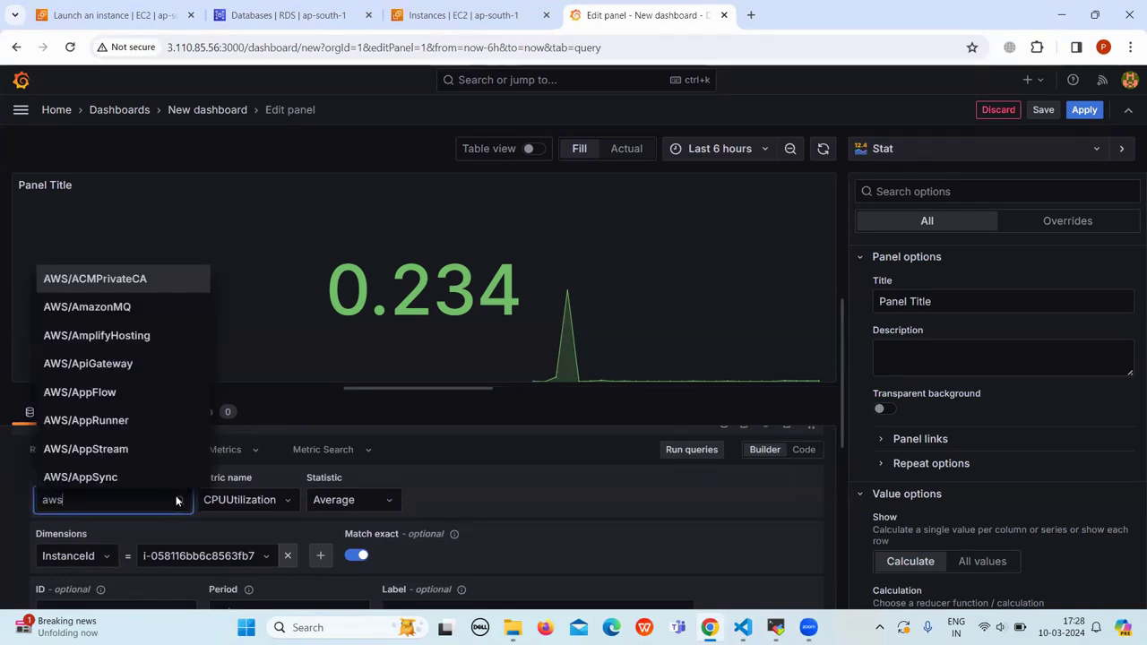
{"action": "type", "text": "/rds"}
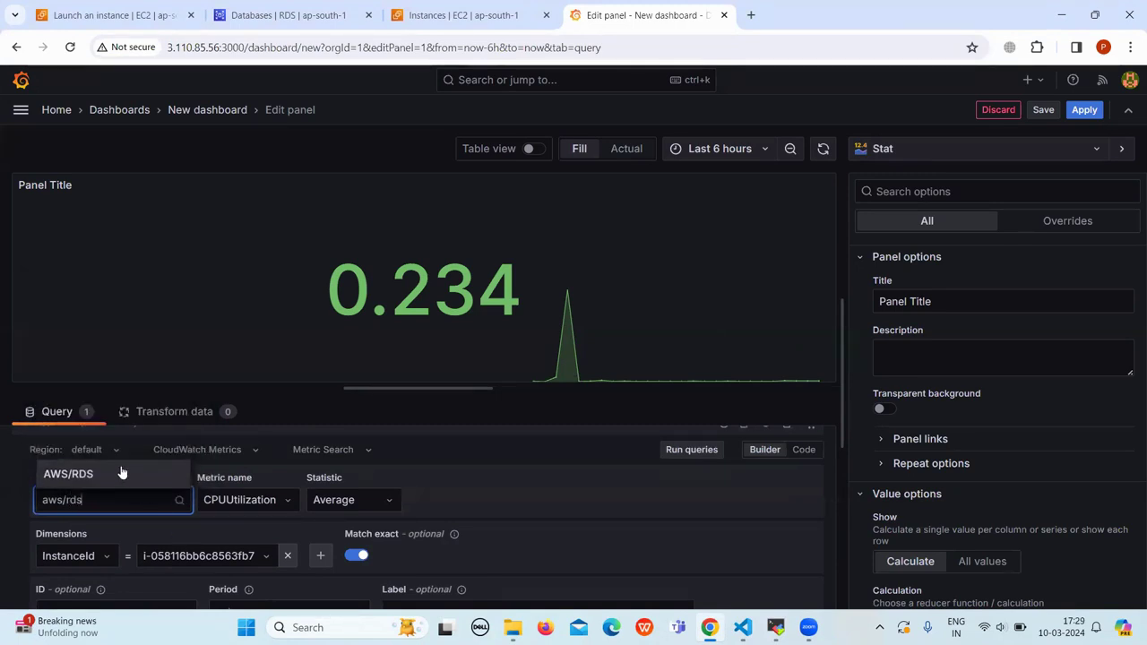
{"action": "left_click", "coordinate": [115, 475]}
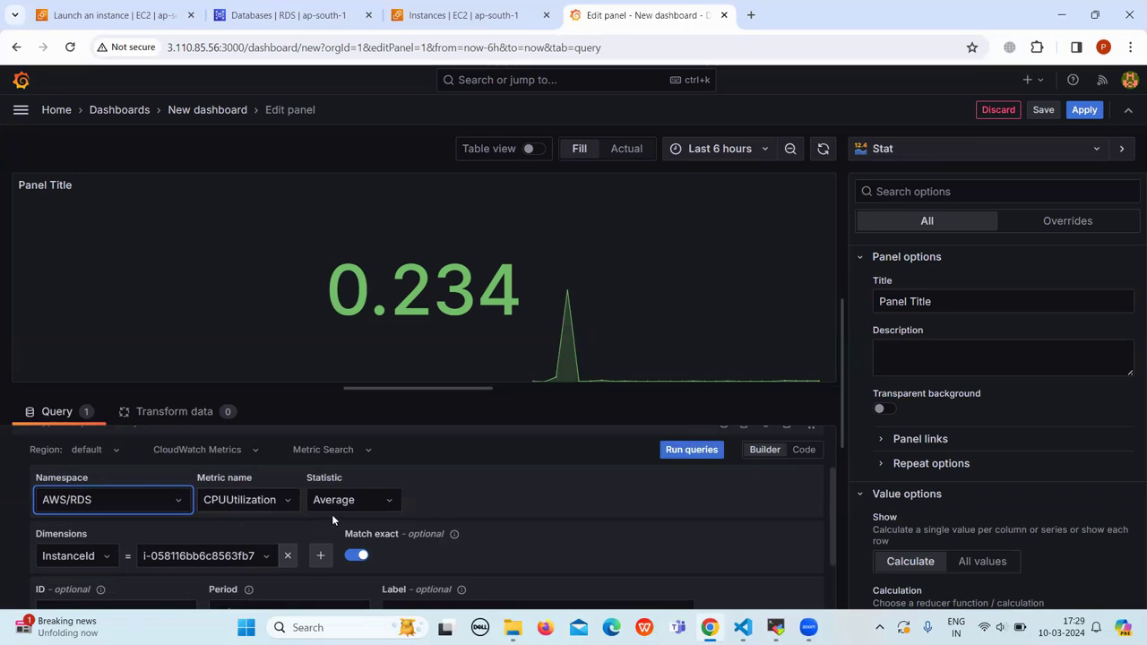
Step: Change the dimension filter to DBInstanceIdentifier with value mysql-1
{"action": "scroll", "coordinate": [333, 507], "scroll_direction": "down", "scroll_amount": 1}
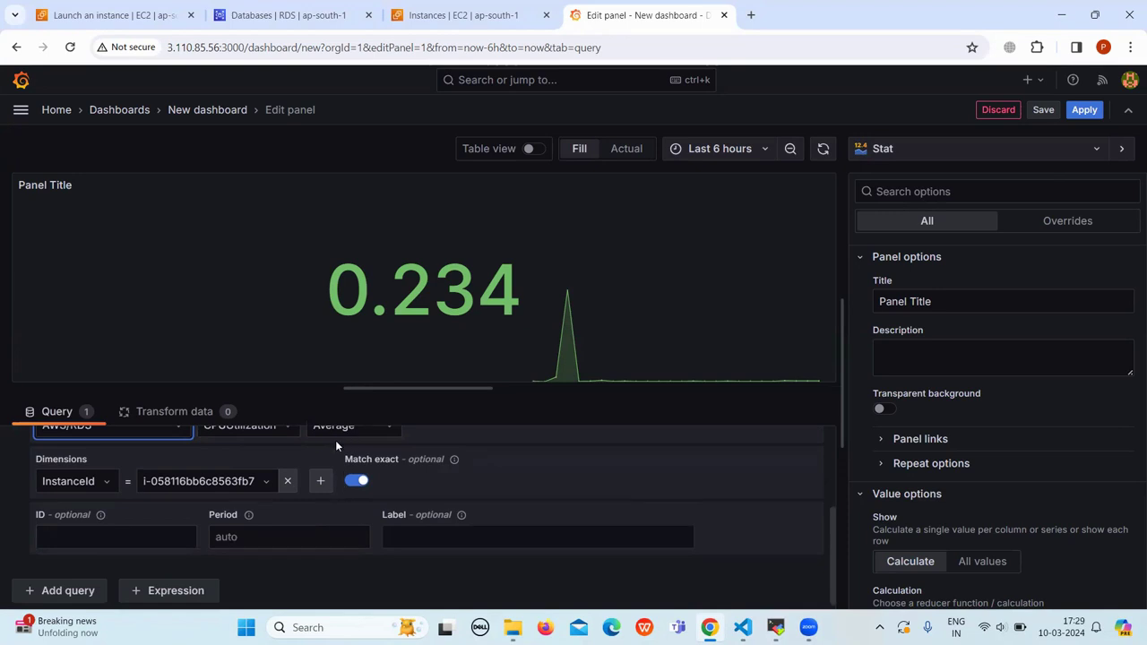
{"action": "left_click", "coordinate": [98, 482]}
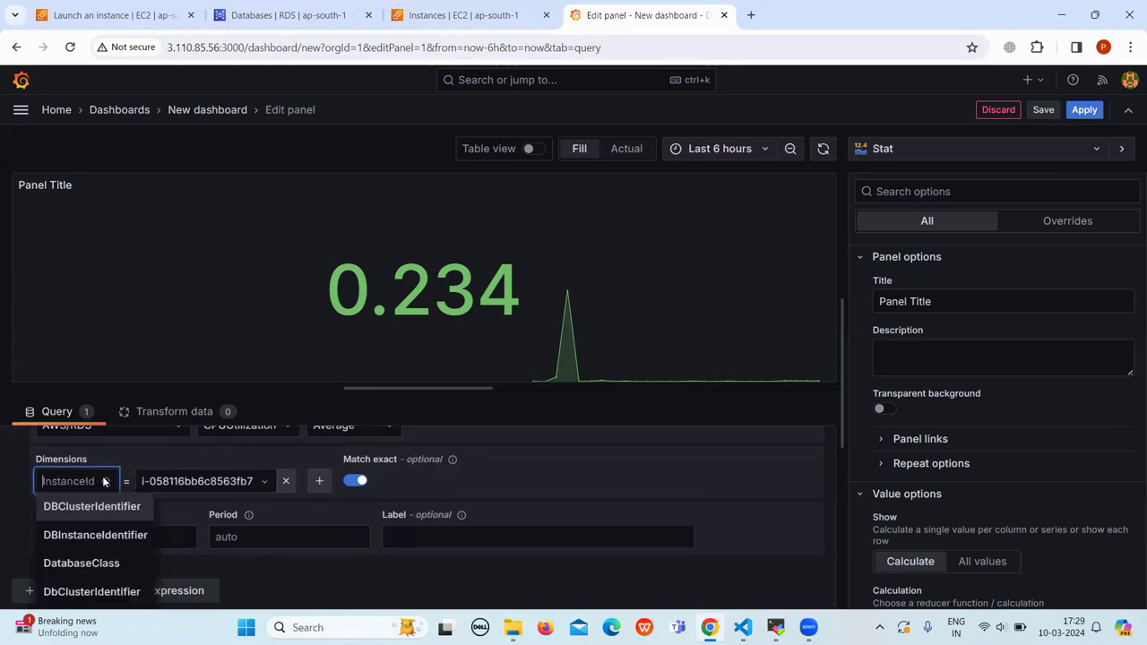
{"action": "left_click", "coordinate": [119, 535]}
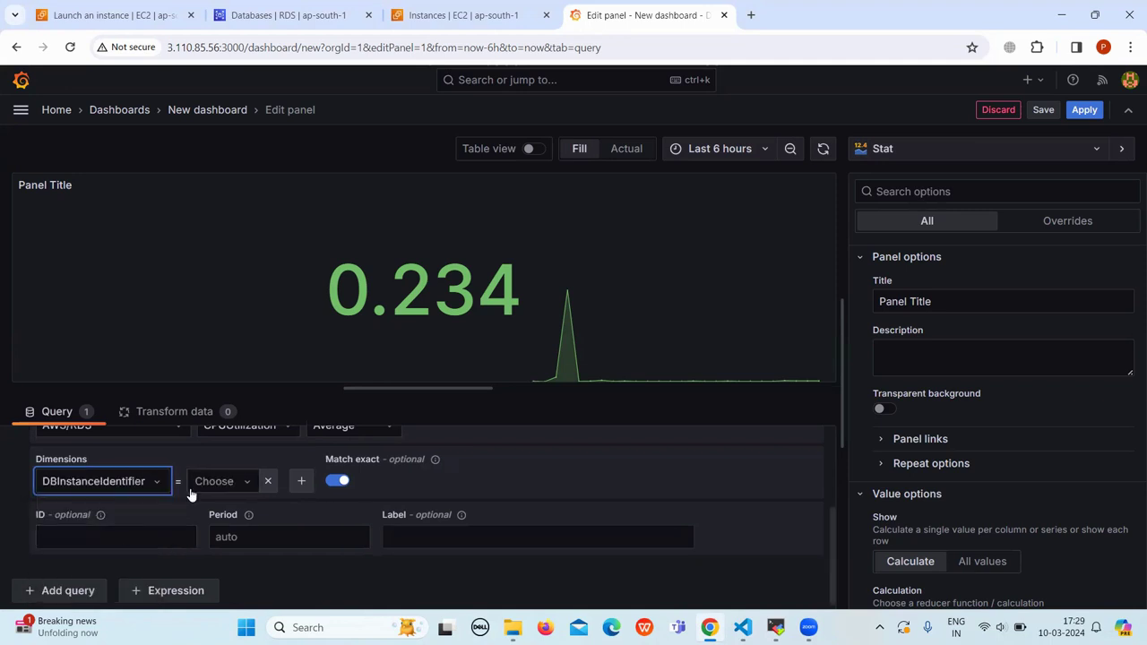
{"action": "left_click", "coordinate": [242, 485]}
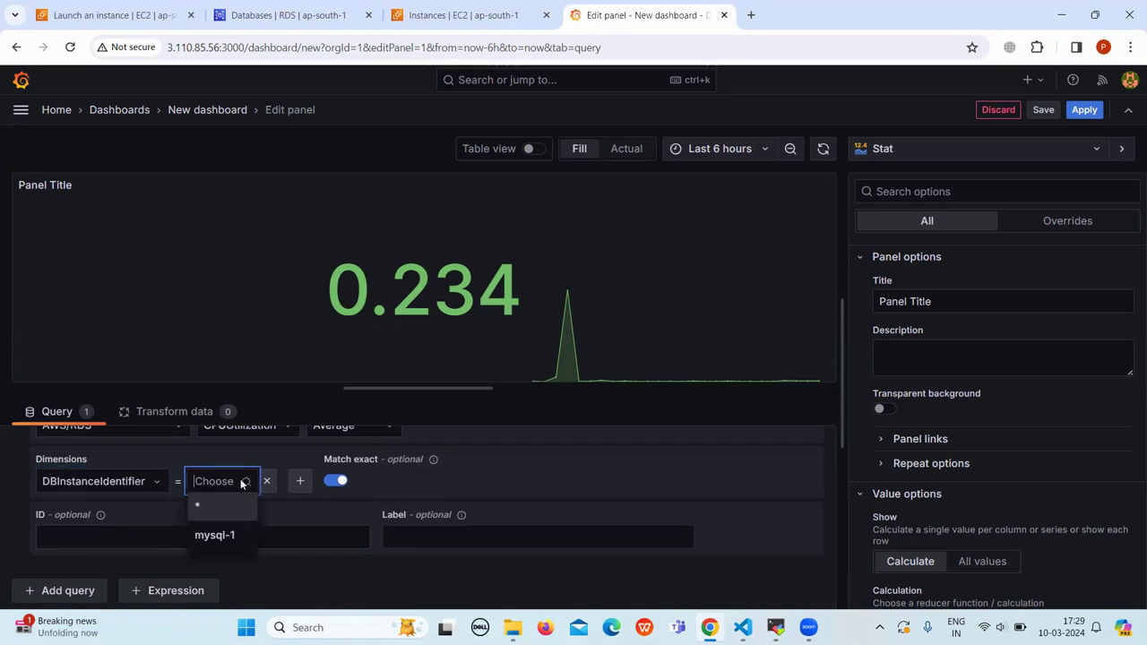
{"action": "left_click", "coordinate": [223, 536]}
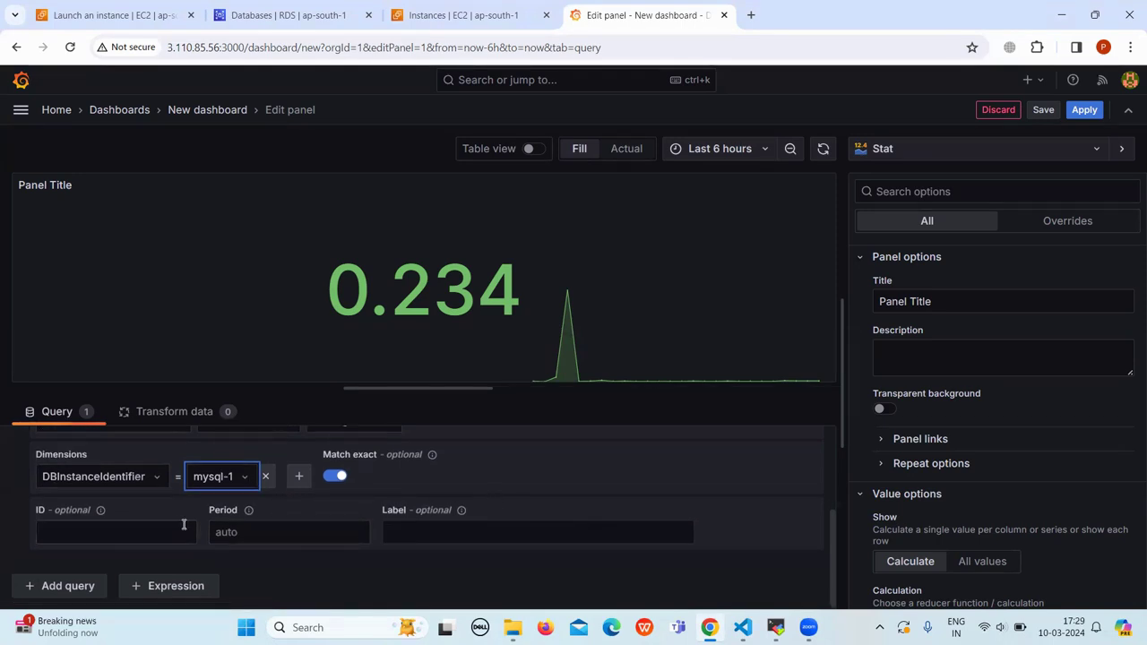
{"action": "scroll", "coordinate": [643, 508], "scroll_direction": "up", "scroll_amount": 1}
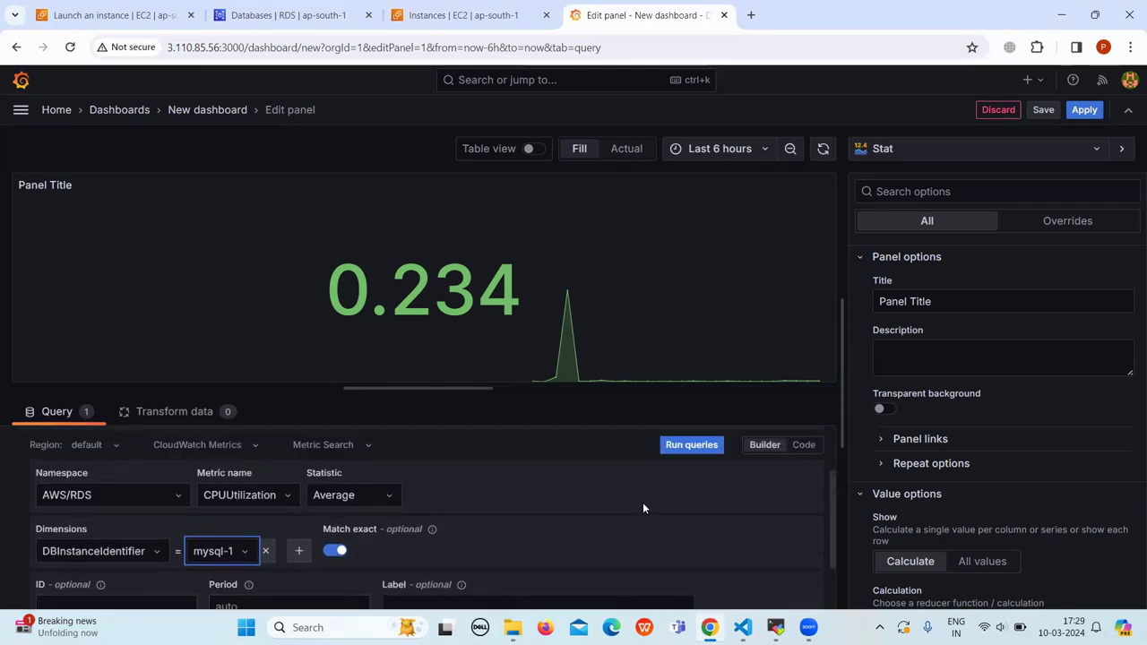
Step: Run the mysql-1 query, view it as a Time series, then switch to Bar chart
{"action": "left_click", "coordinate": [703, 451]}
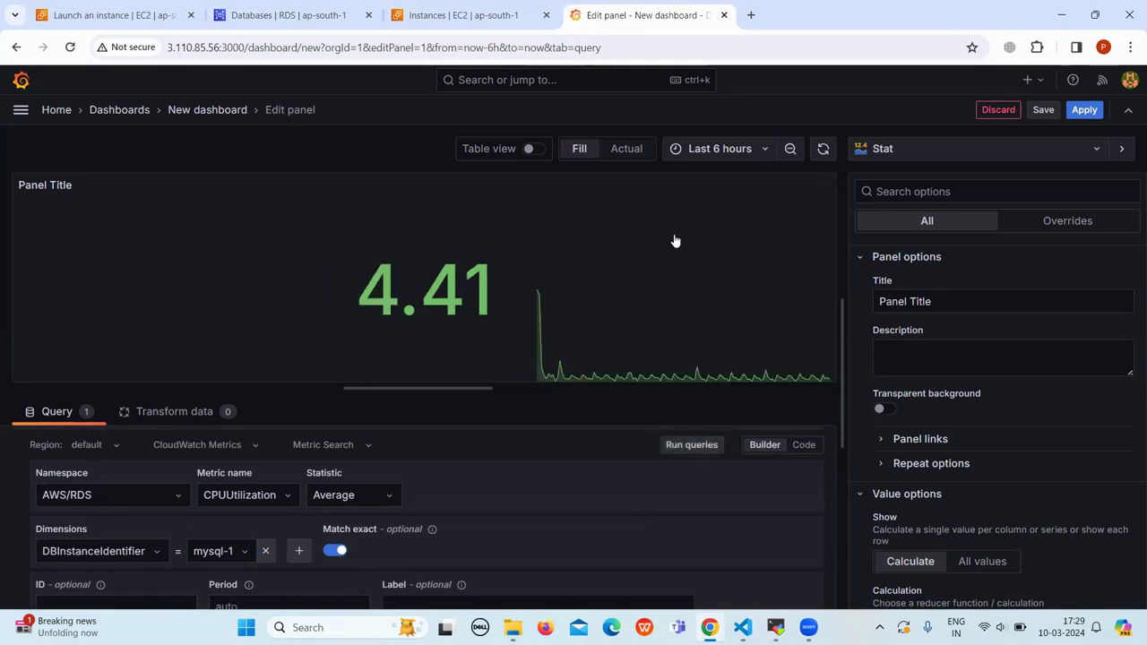
{"action": "left_click", "coordinate": [1068, 156]}
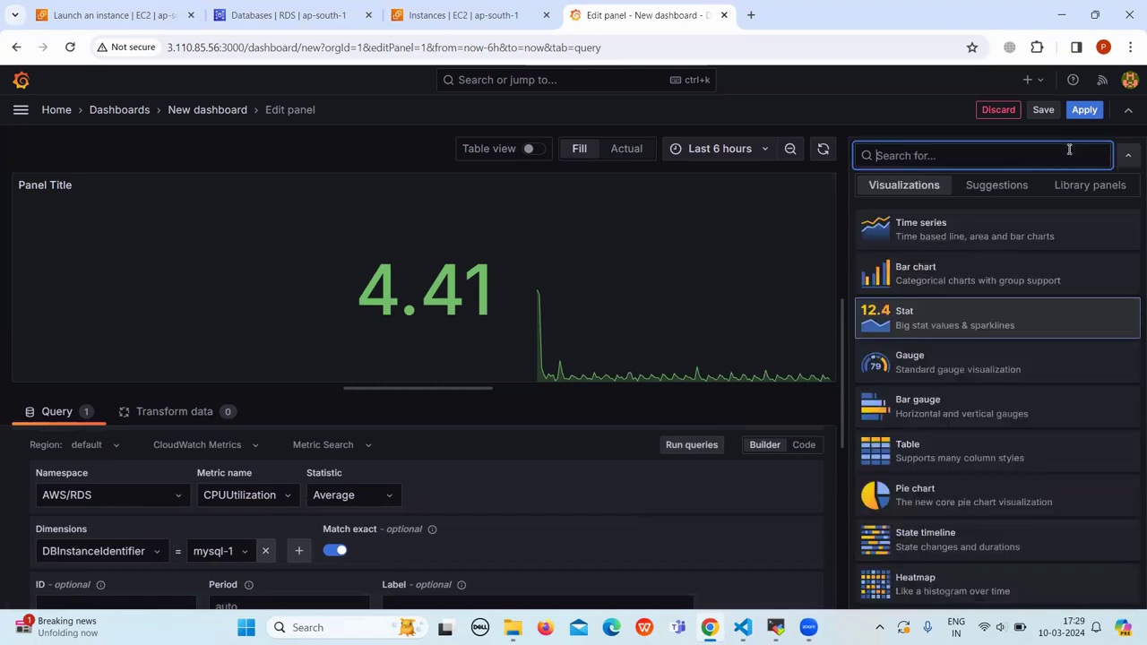
{"action": "left_click", "coordinate": [932, 235]}
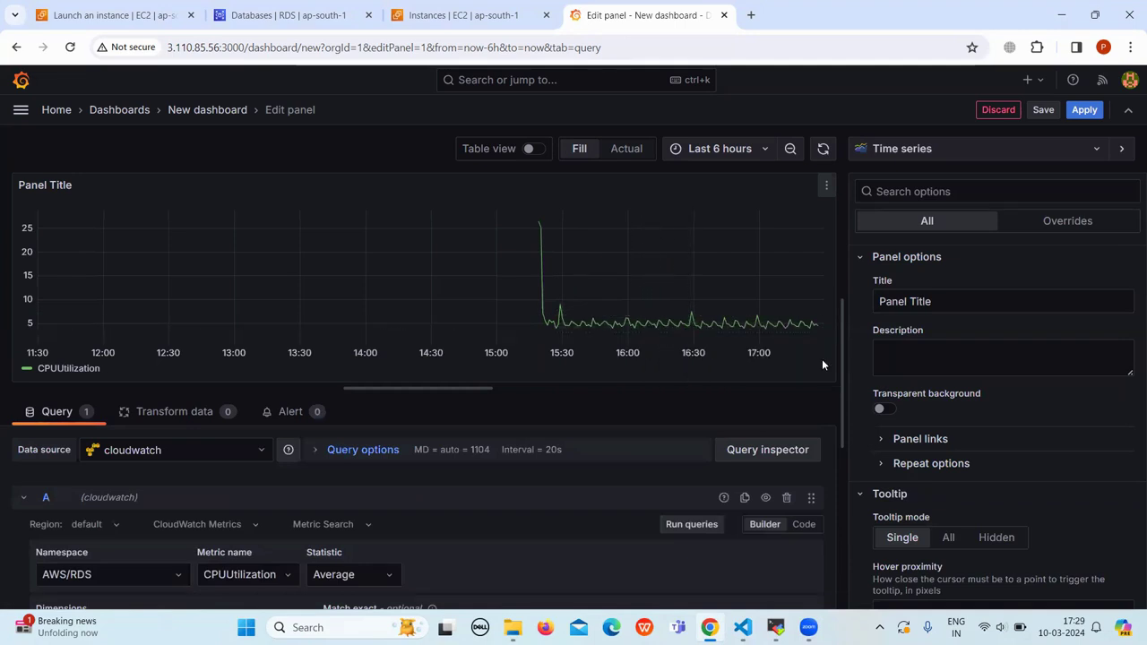
{"action": "left_click", "coordinate": [1080, 150]}
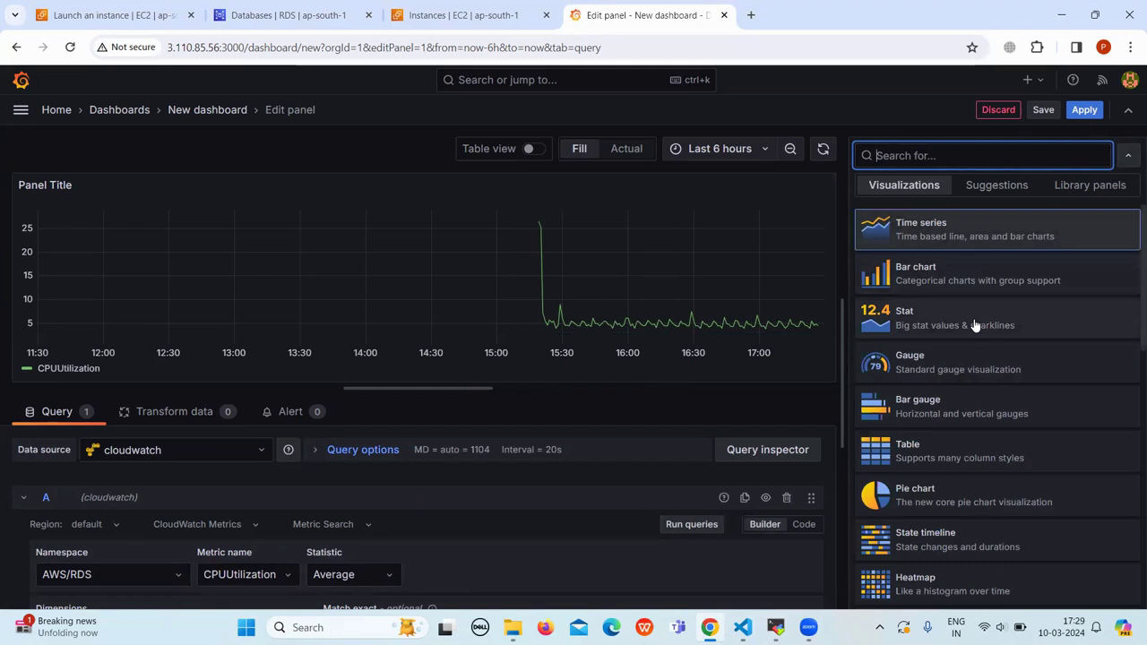
{"action": "left_click", "coordinate": [941, 271]}
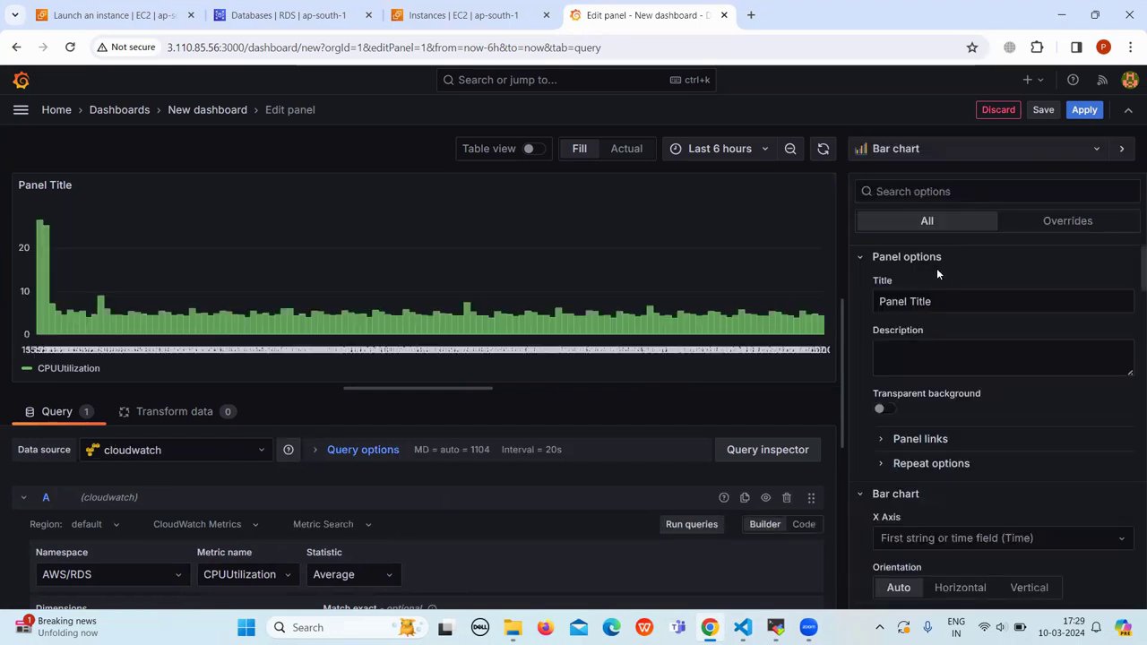